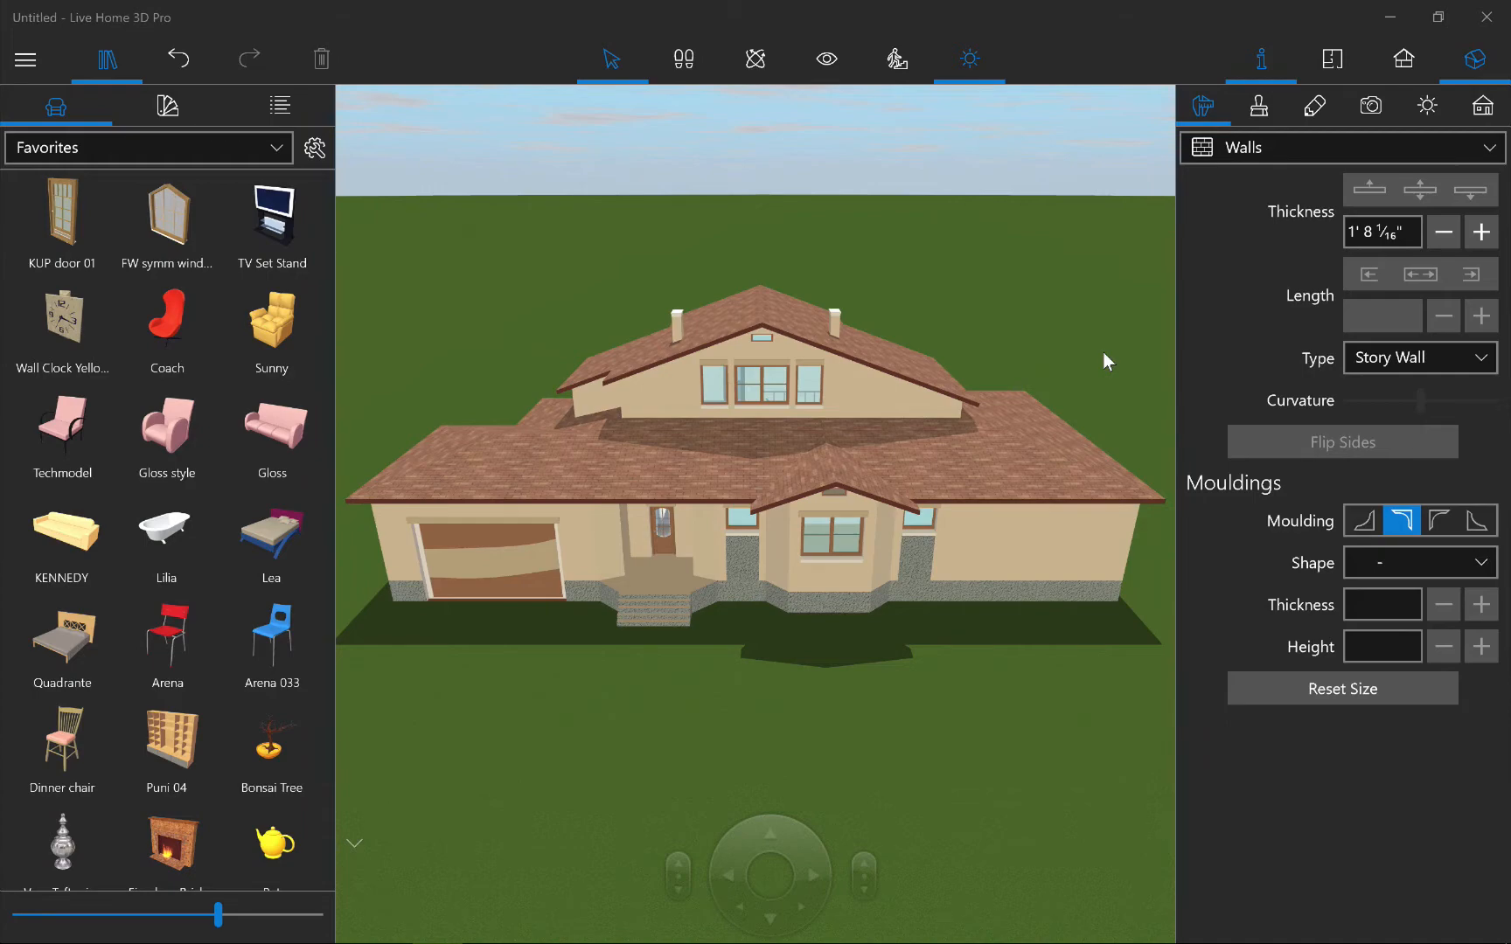
From the 2D plan, select the bottom wall of the small room below the pool and show its elevation
{"action": "left_click", "coordinate": [1330, 60]}
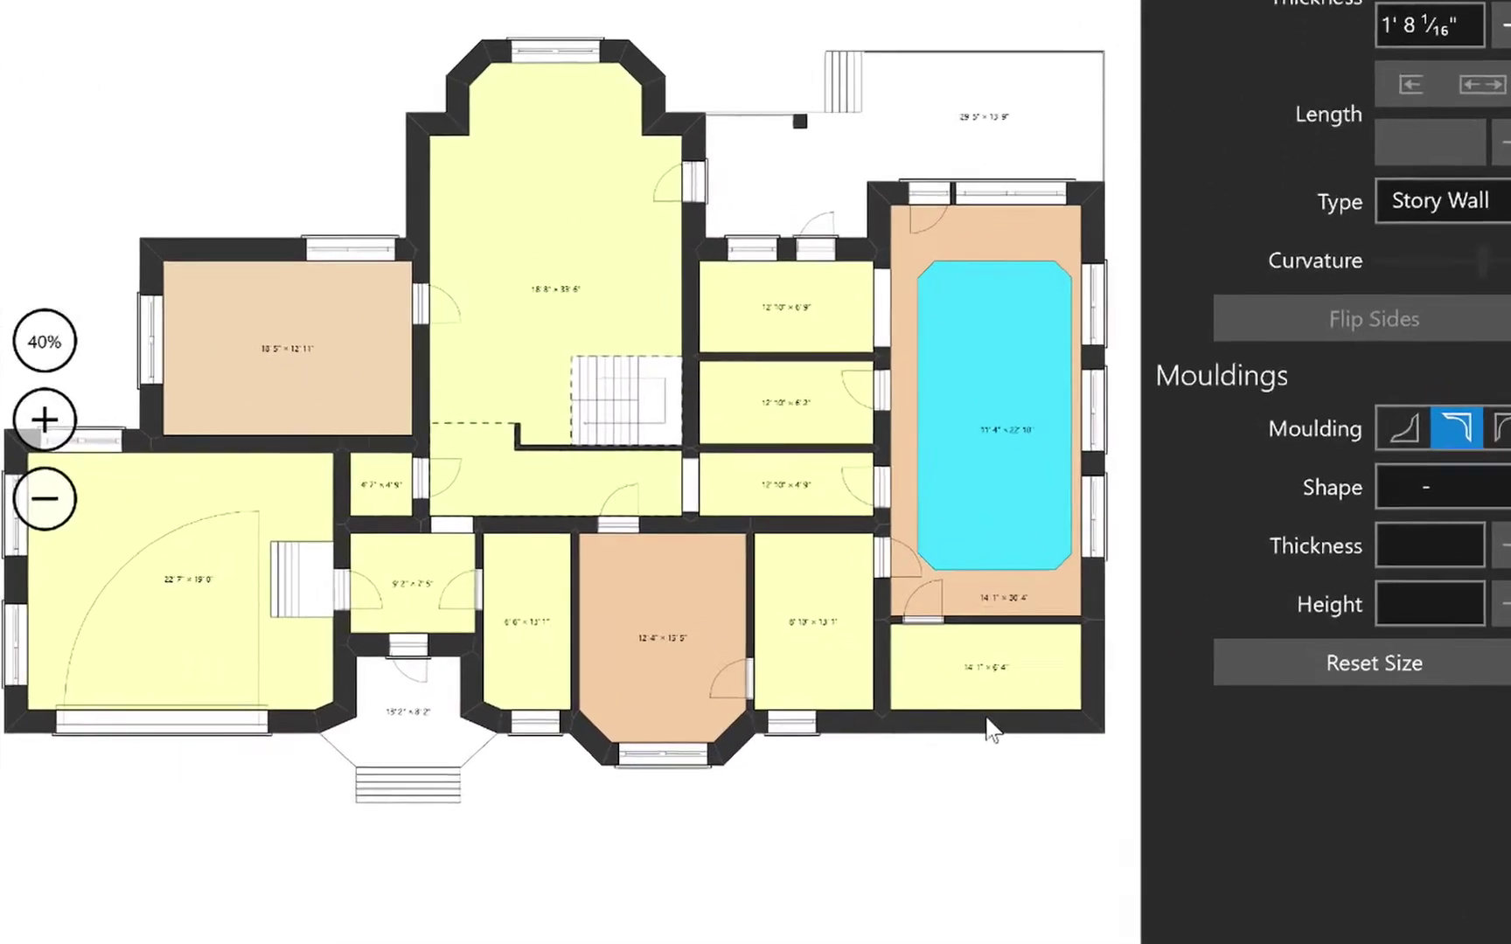
{"action": "left_click", "coordinate": [1062, 708]}
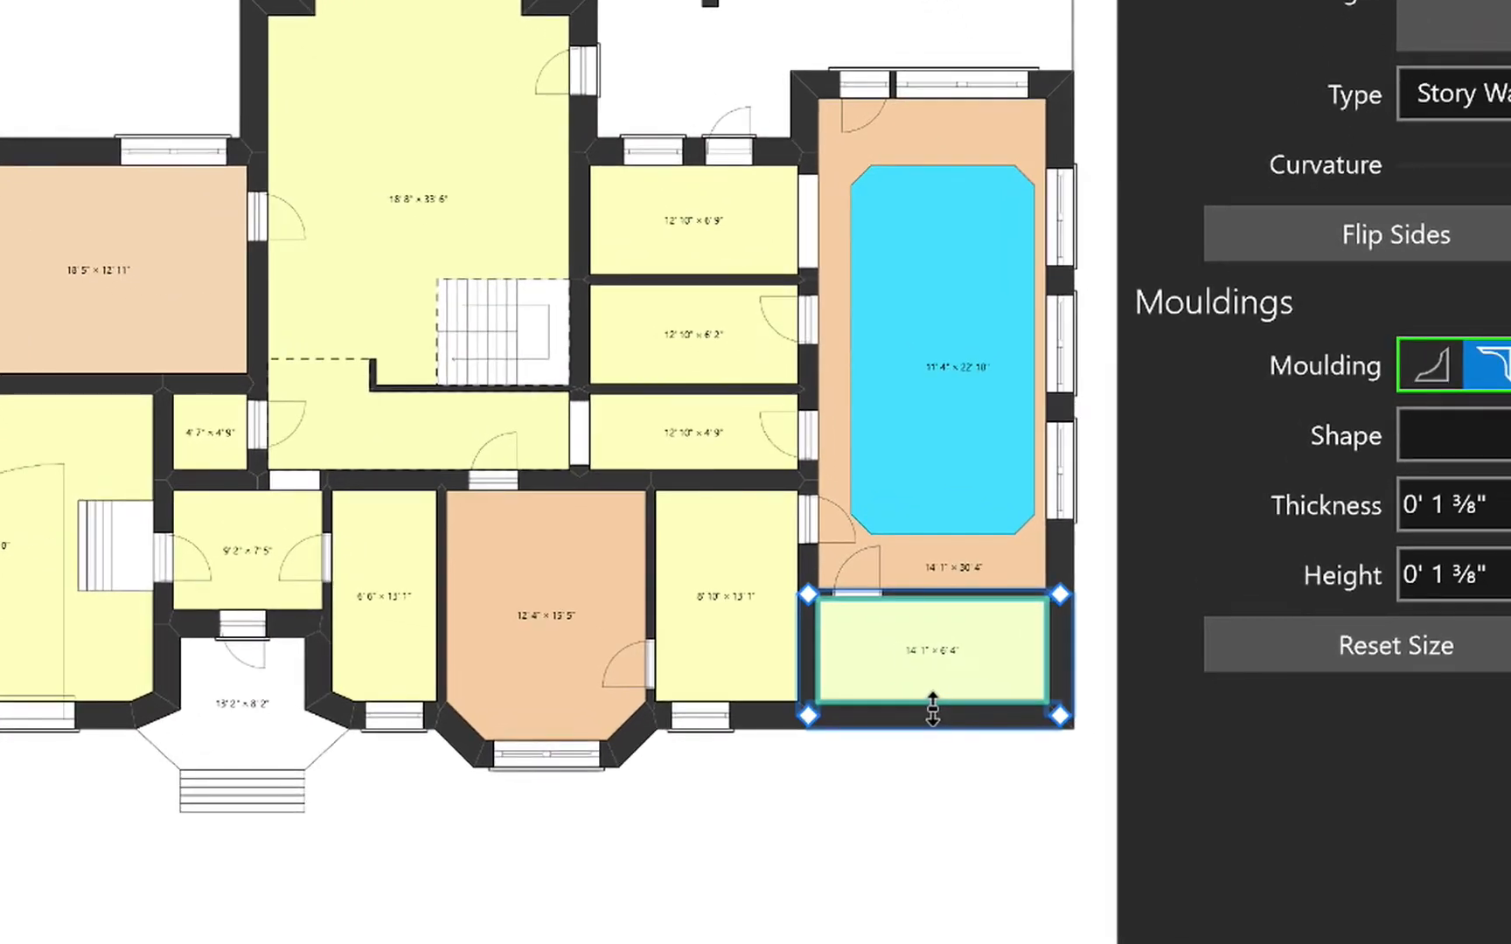
{"action": "left_click", "coordinate": [936, 720]}
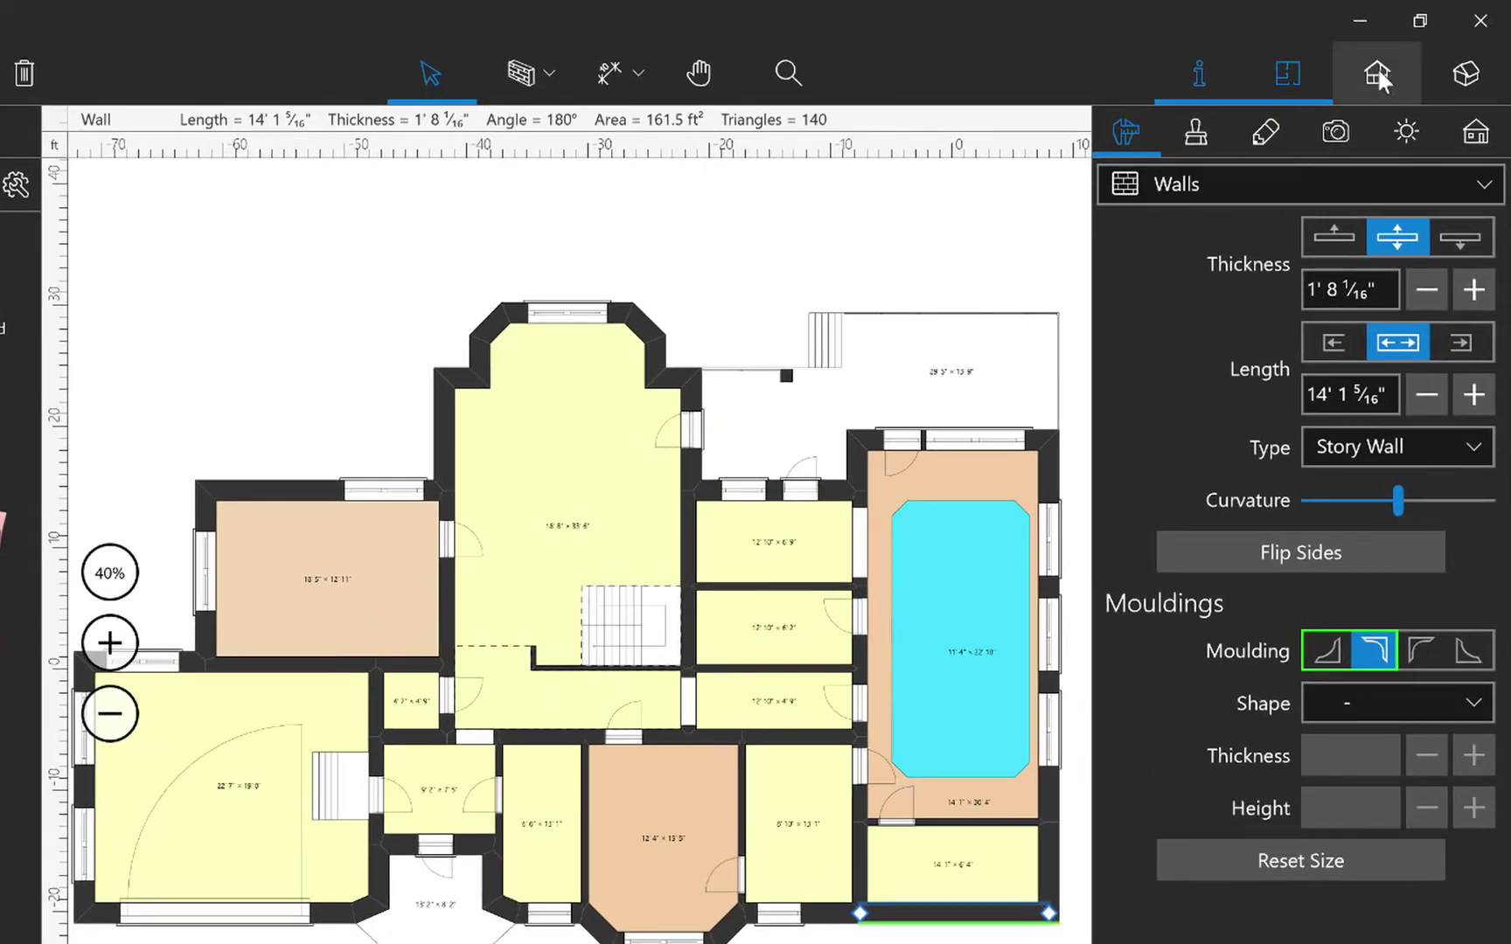
{"action": "left_click", "coordinate": [1378, 71]}
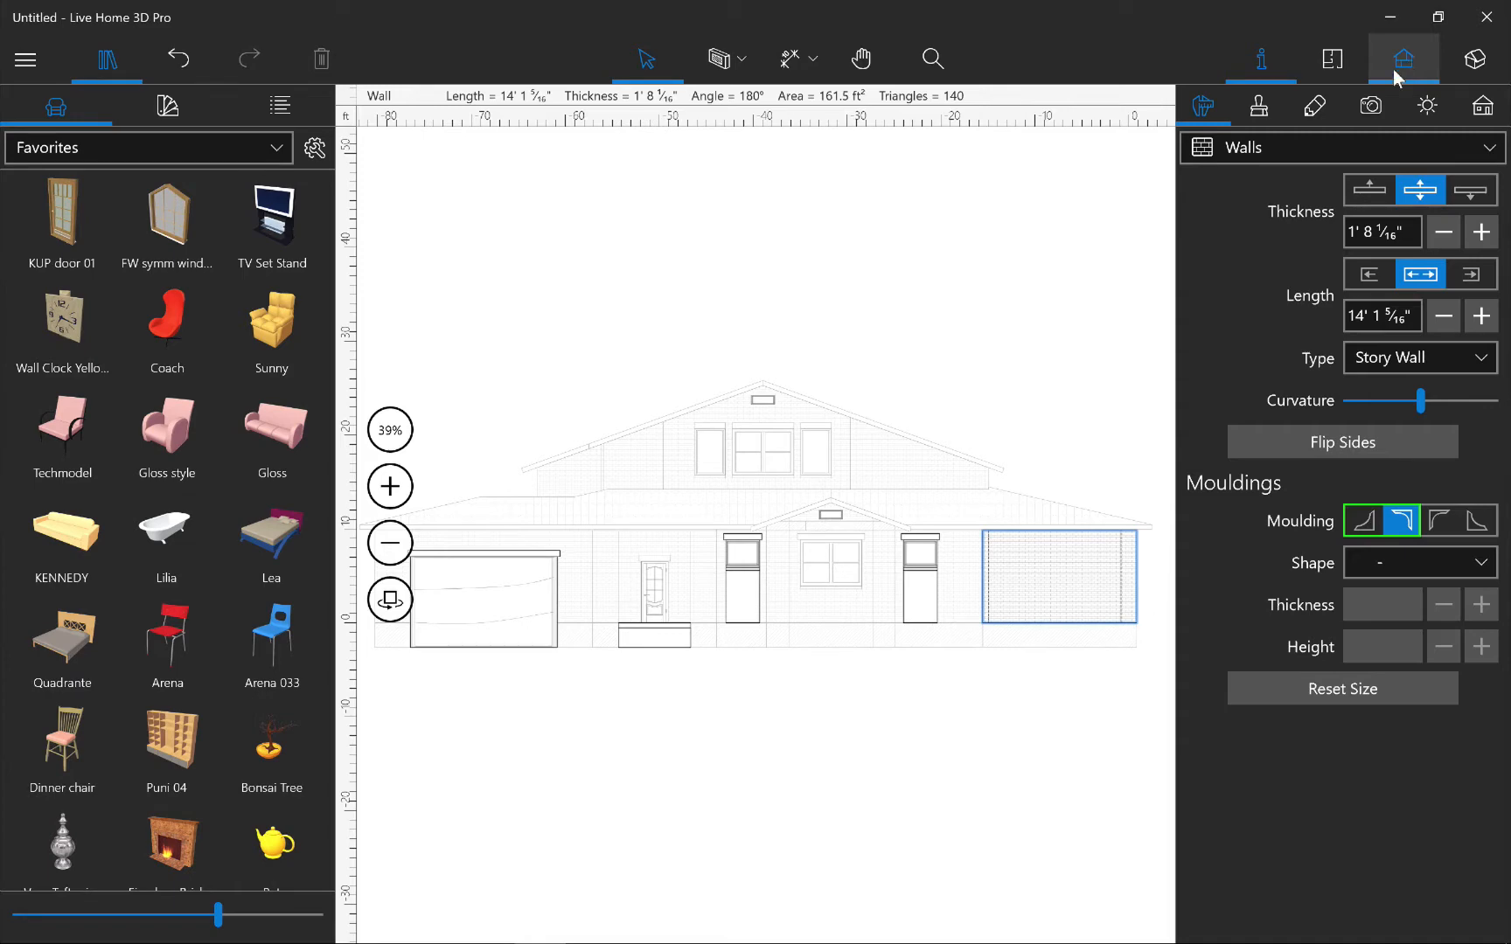
Browse the opening and dimension tool lists, switch to a single-wall elevation, and reopen the wall opening tools
{"action": "left_click", "coordinate": [741, 61]}
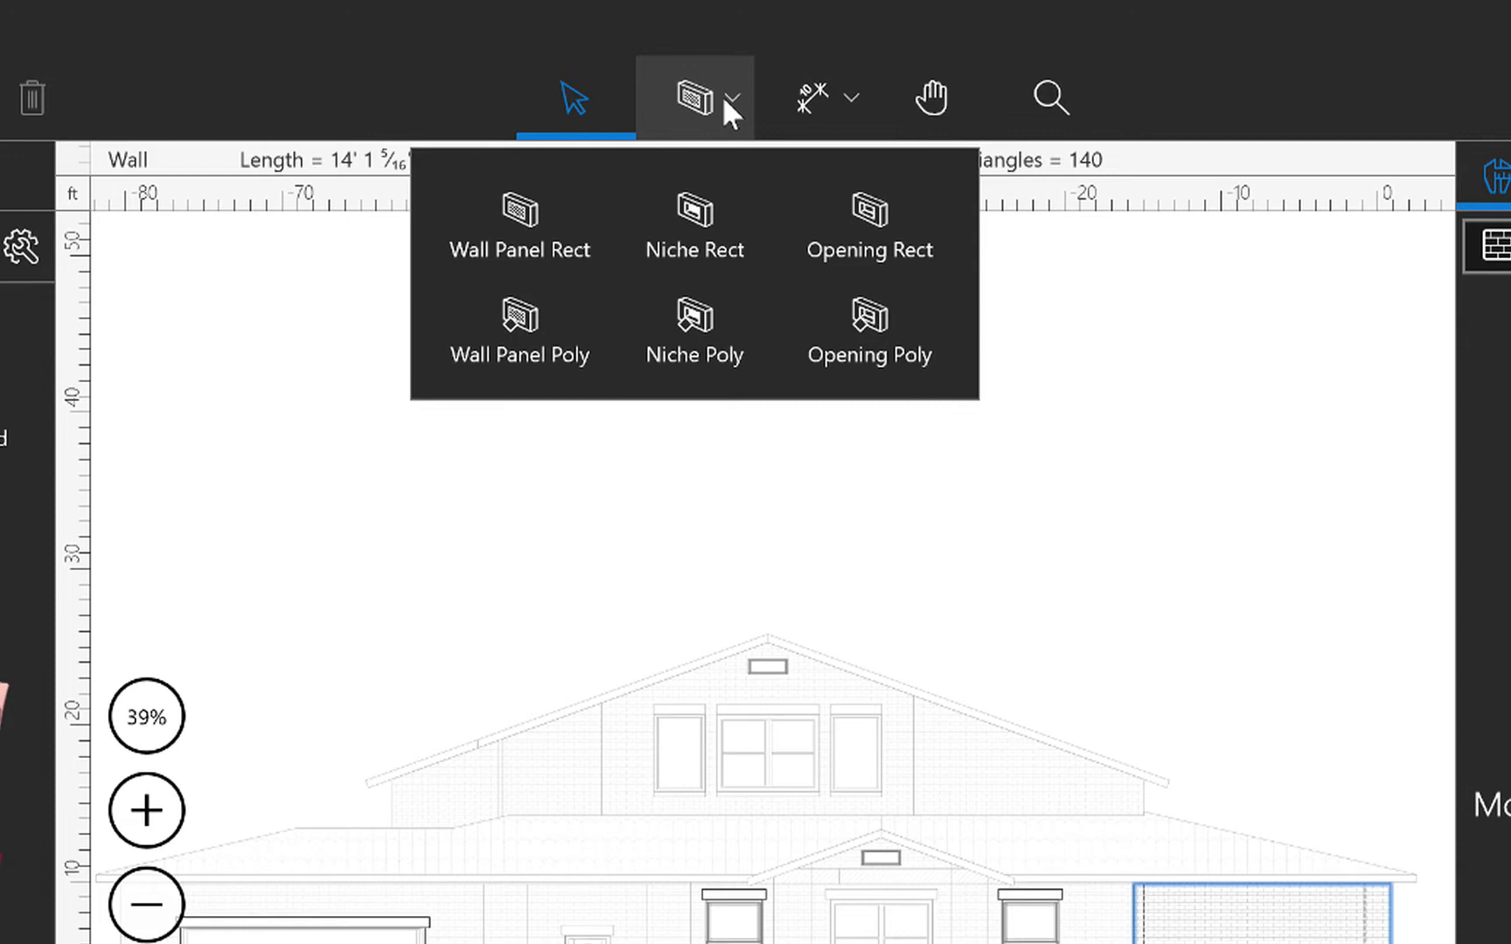
{"action": "left_click", "coordinate": [721, 94]}
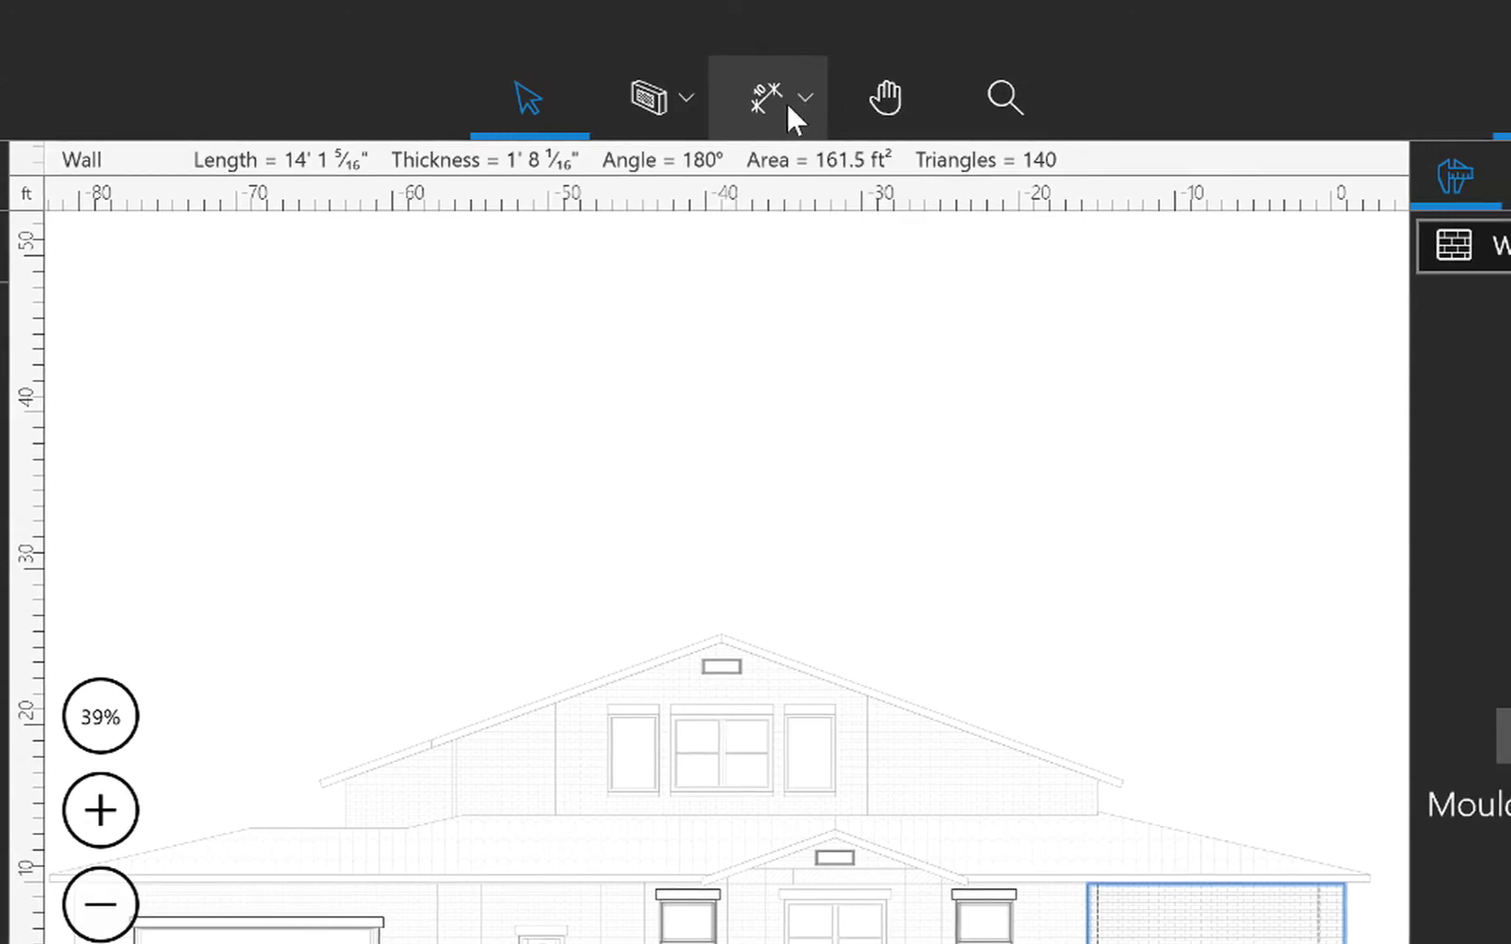
{"action": "left_click", "coordinate": [787, 102]}
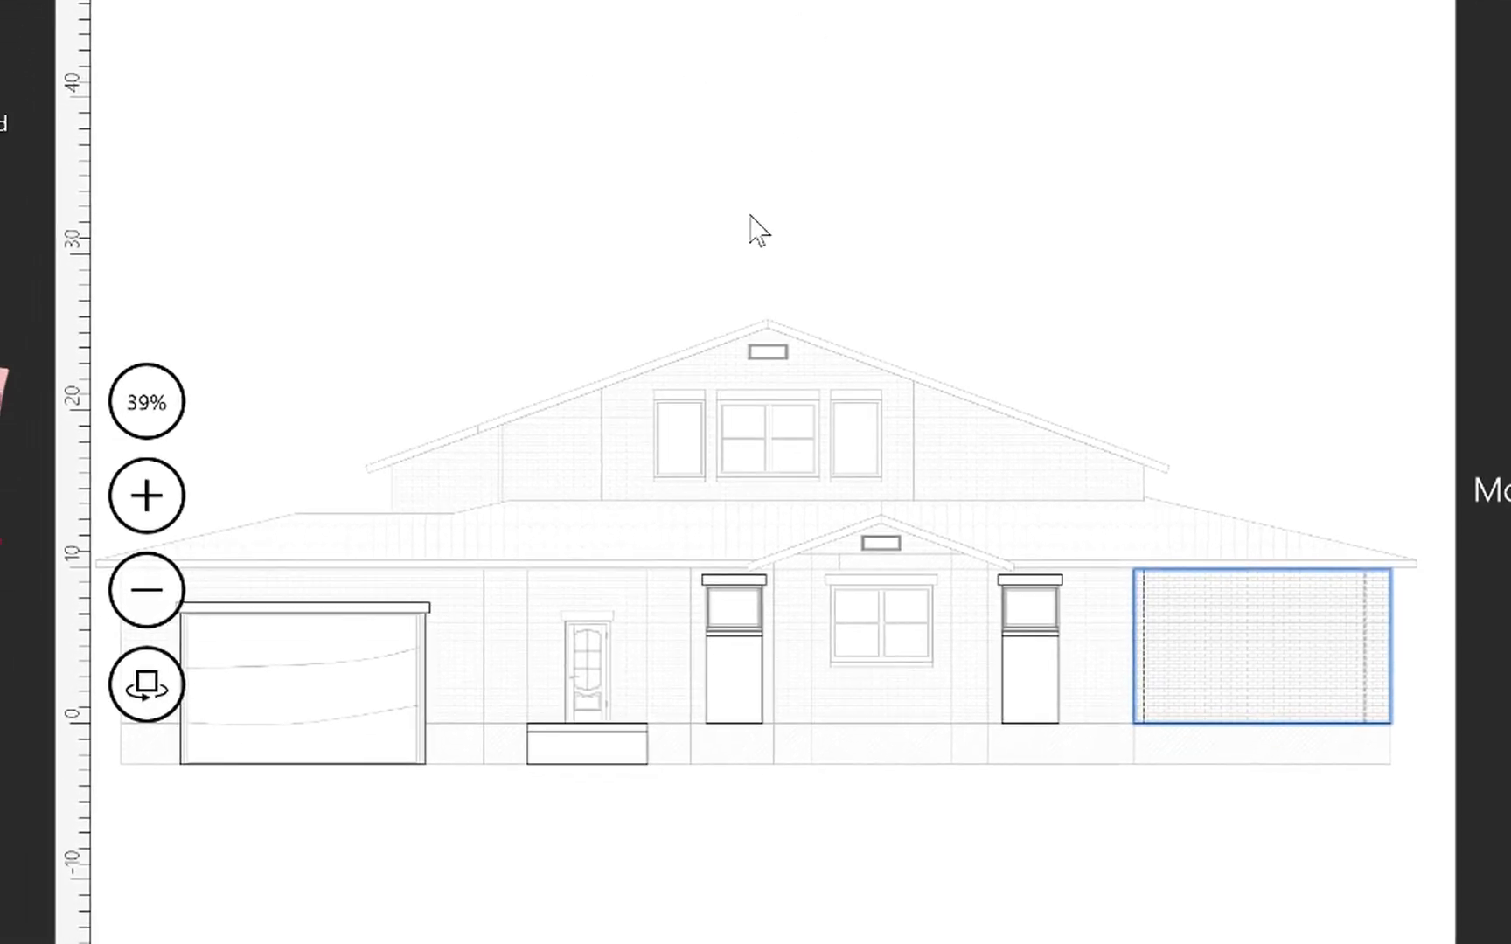
{"action": "left_click", "coordinate": [146, 687]}
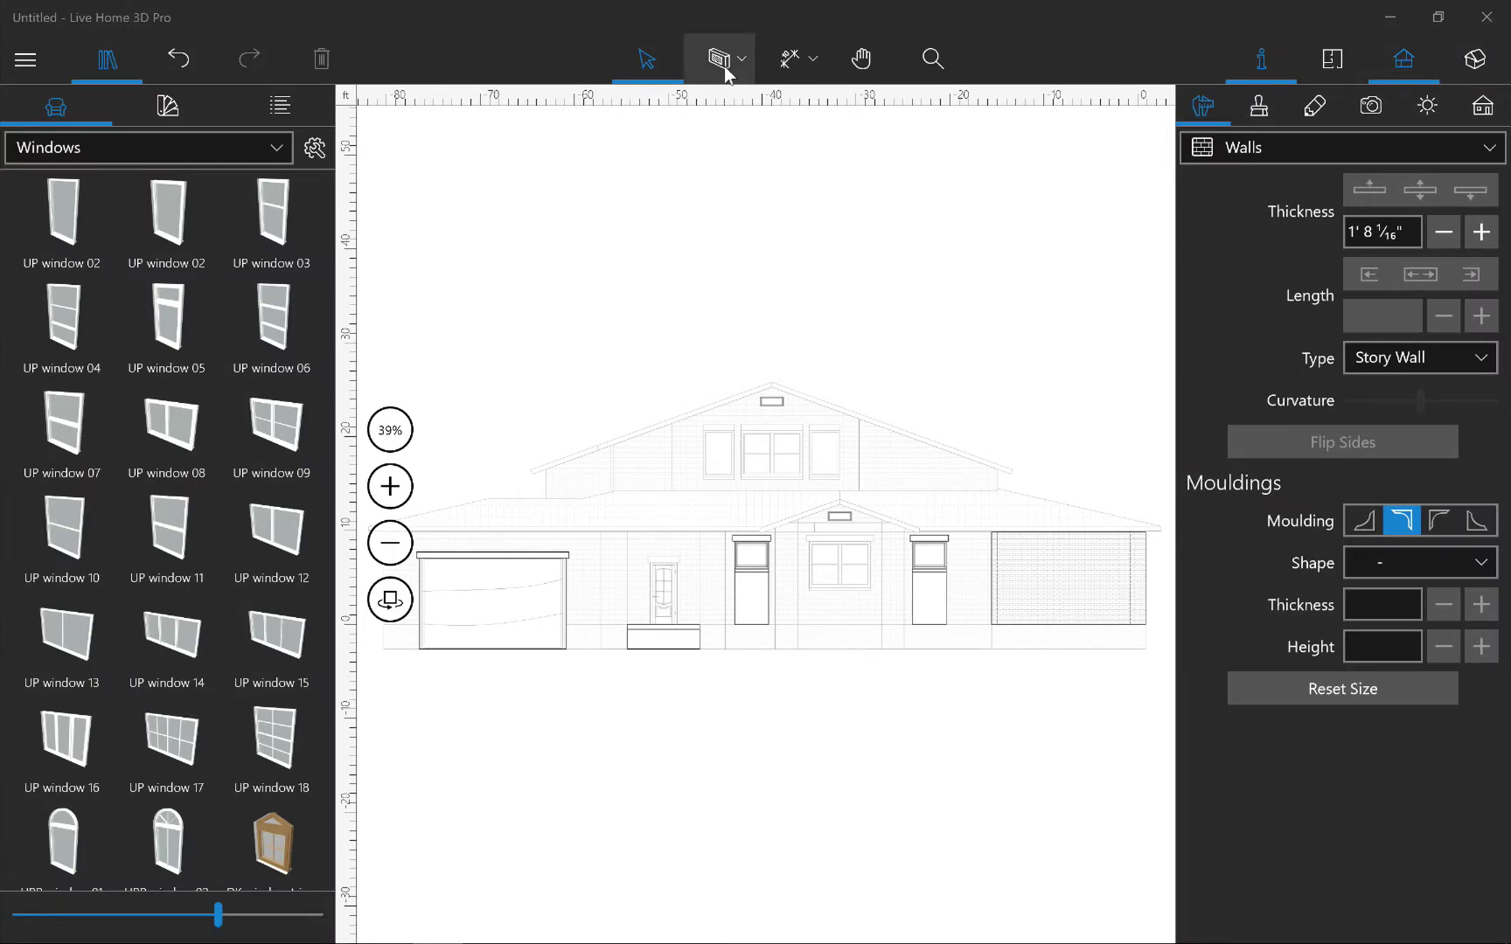
{"action": "left_click", "coordinate": [724, 66]}
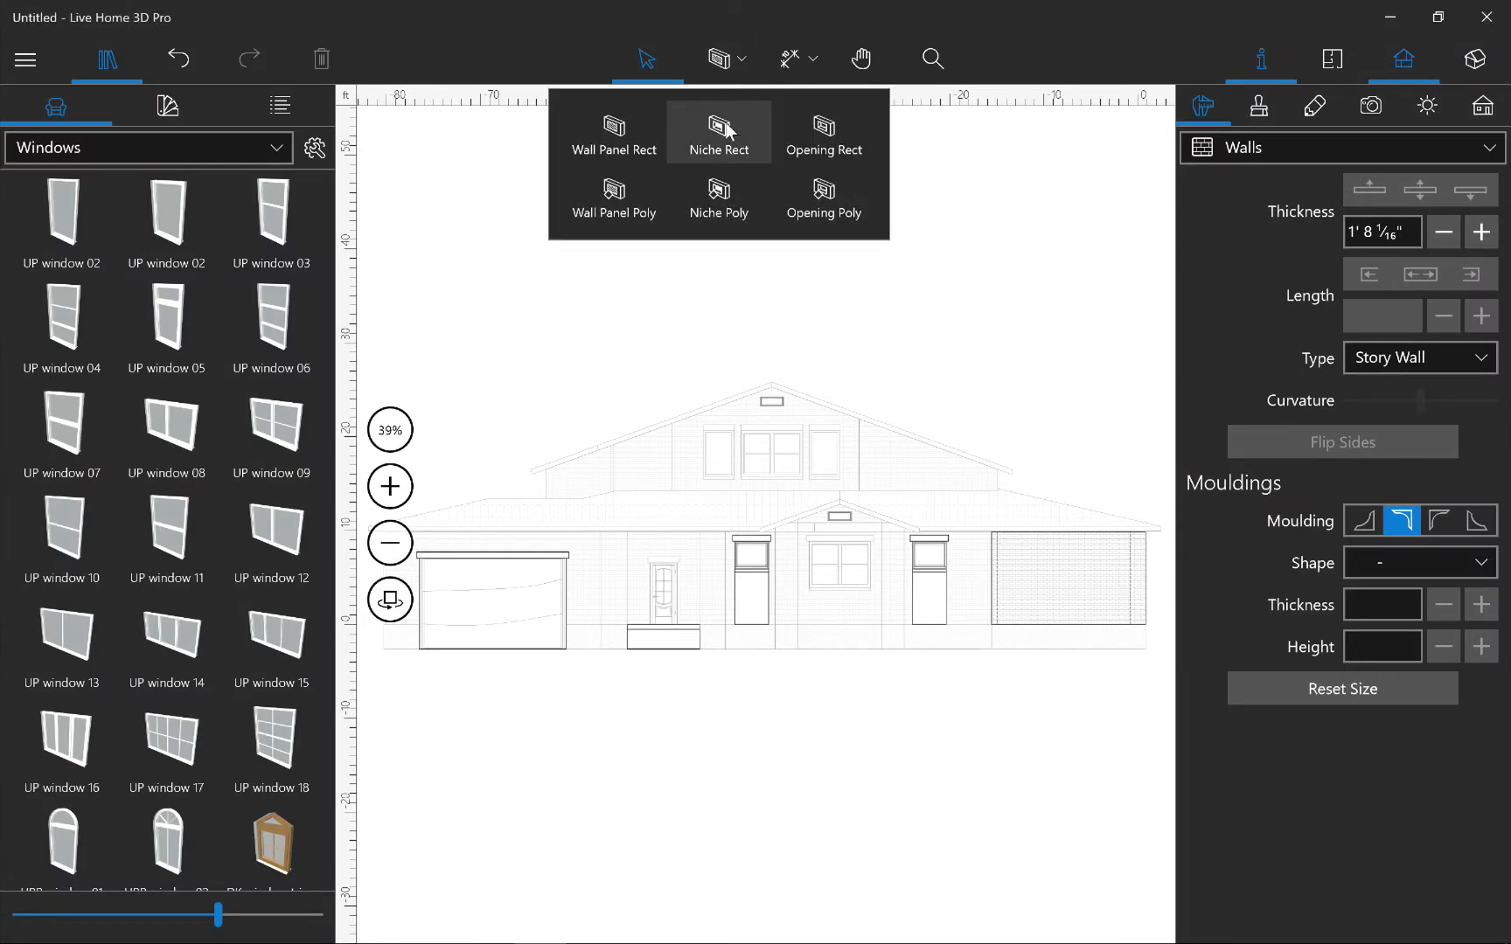
Draw a rectangular opening in the right wall section, adjust it to about 6' 4" wide, then delete it
{"action": "left_click", "coordinate": [820, 132]}
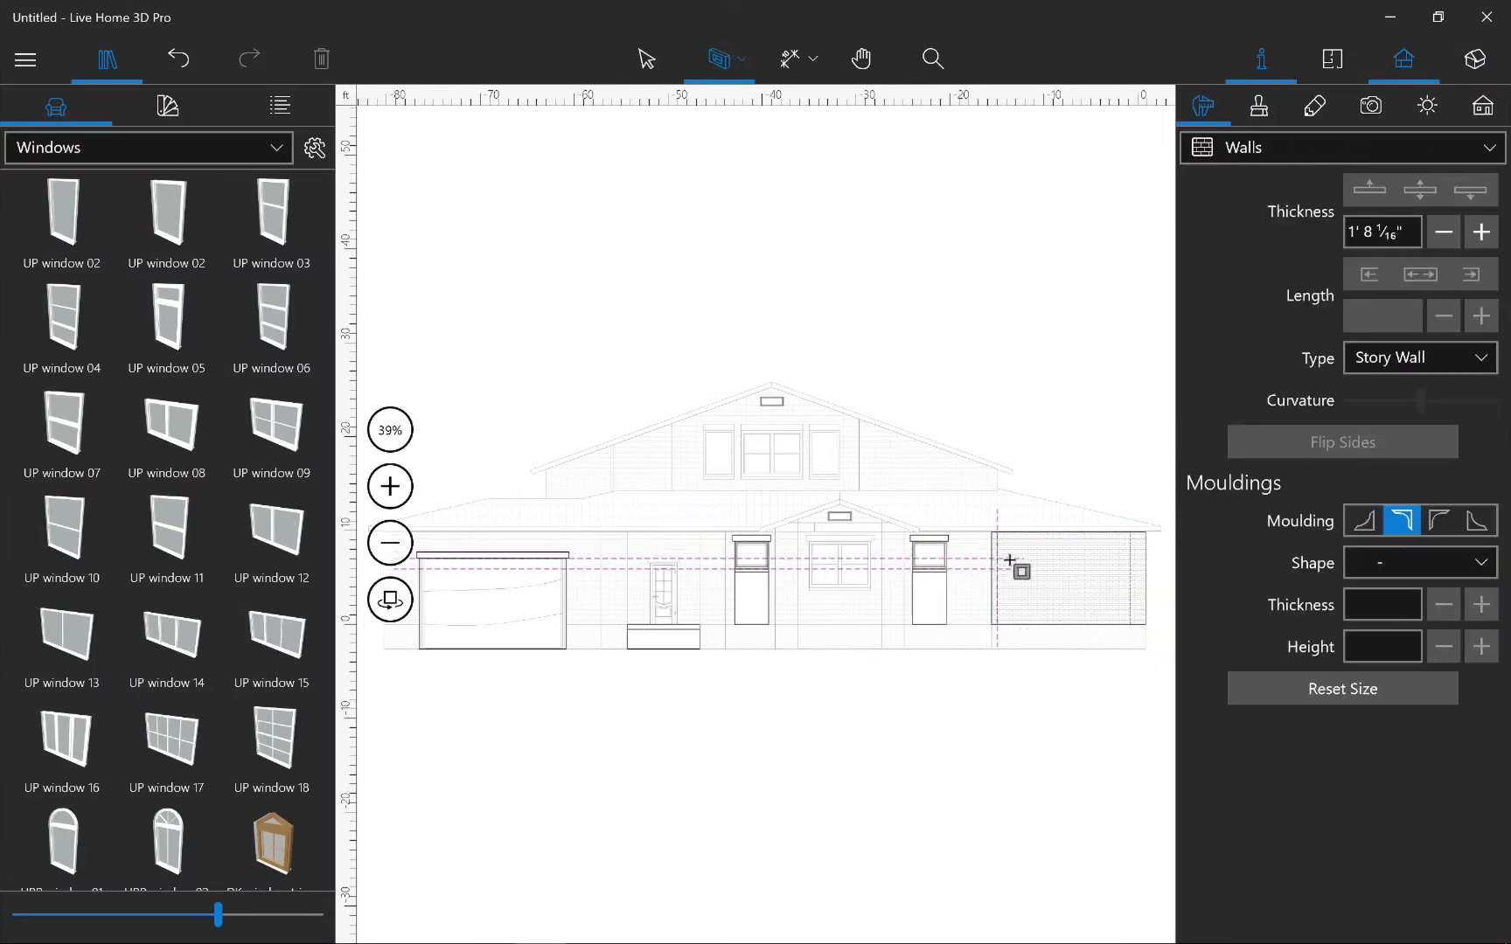
{"action": "mouse_move", "coordinate": [1009, 553]}
{"action": "left_mouse_down"}
{"action": "mouse_move", "coordinate": [1086, 602]}
{"action": "mouse_move", "coordinate": [1065, 593]}
{"action": "left_mouse_up"}
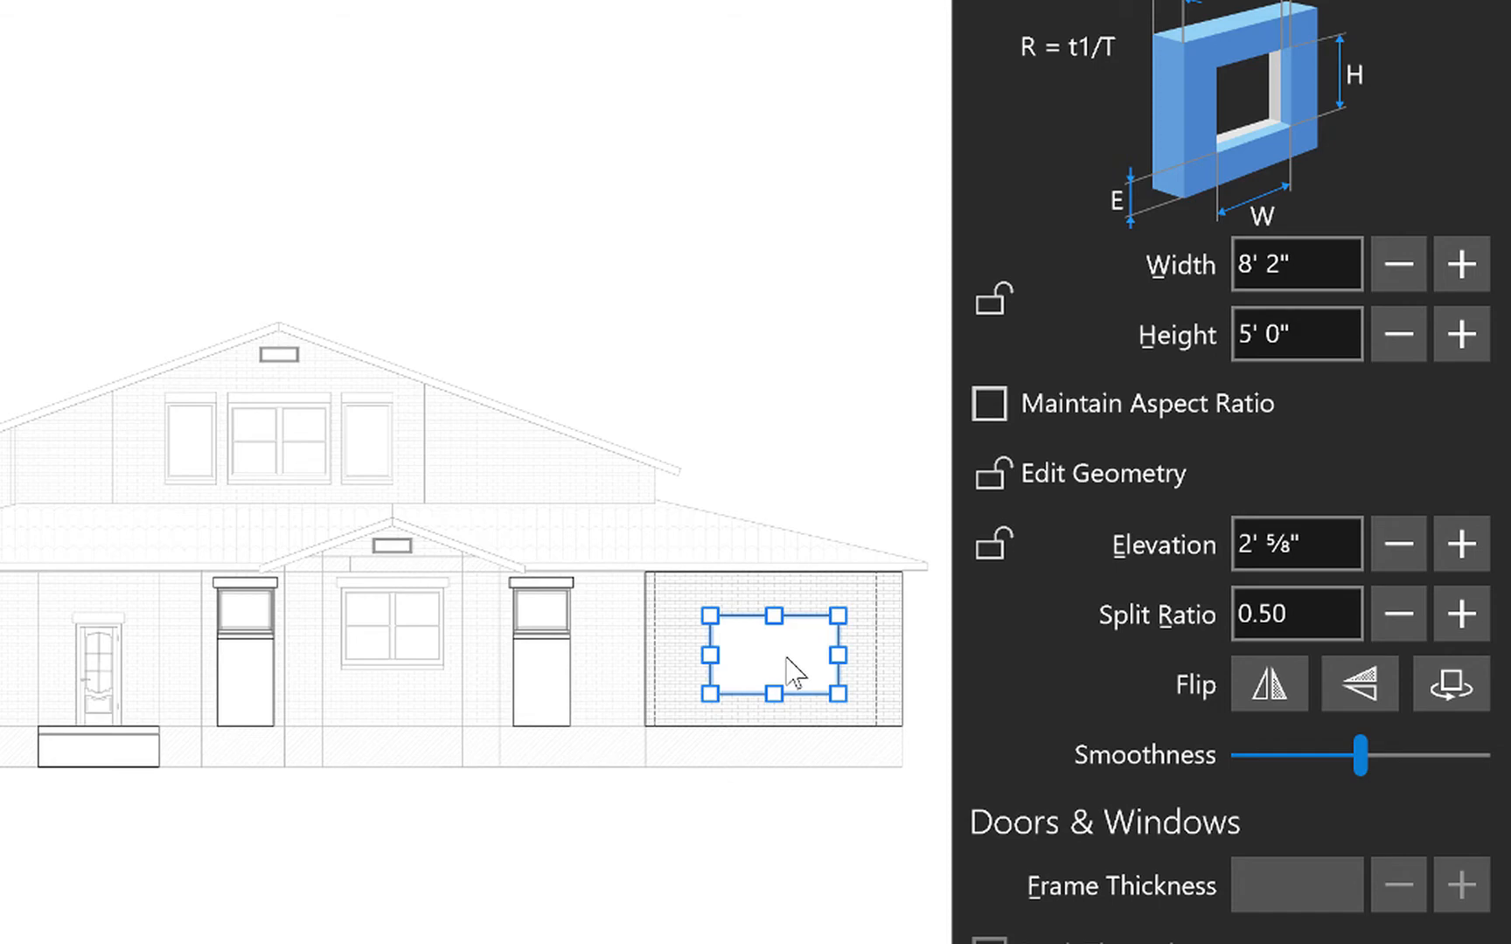
{"action": "left_click", "coordinate": [1462, 264]}
{"action": "left_click", "coordinate": [1461, 265]}
{"action": "left_click", "coordinate": [1462, 334]}
{"action": "left_click", "coordinate": [1401, 335]}
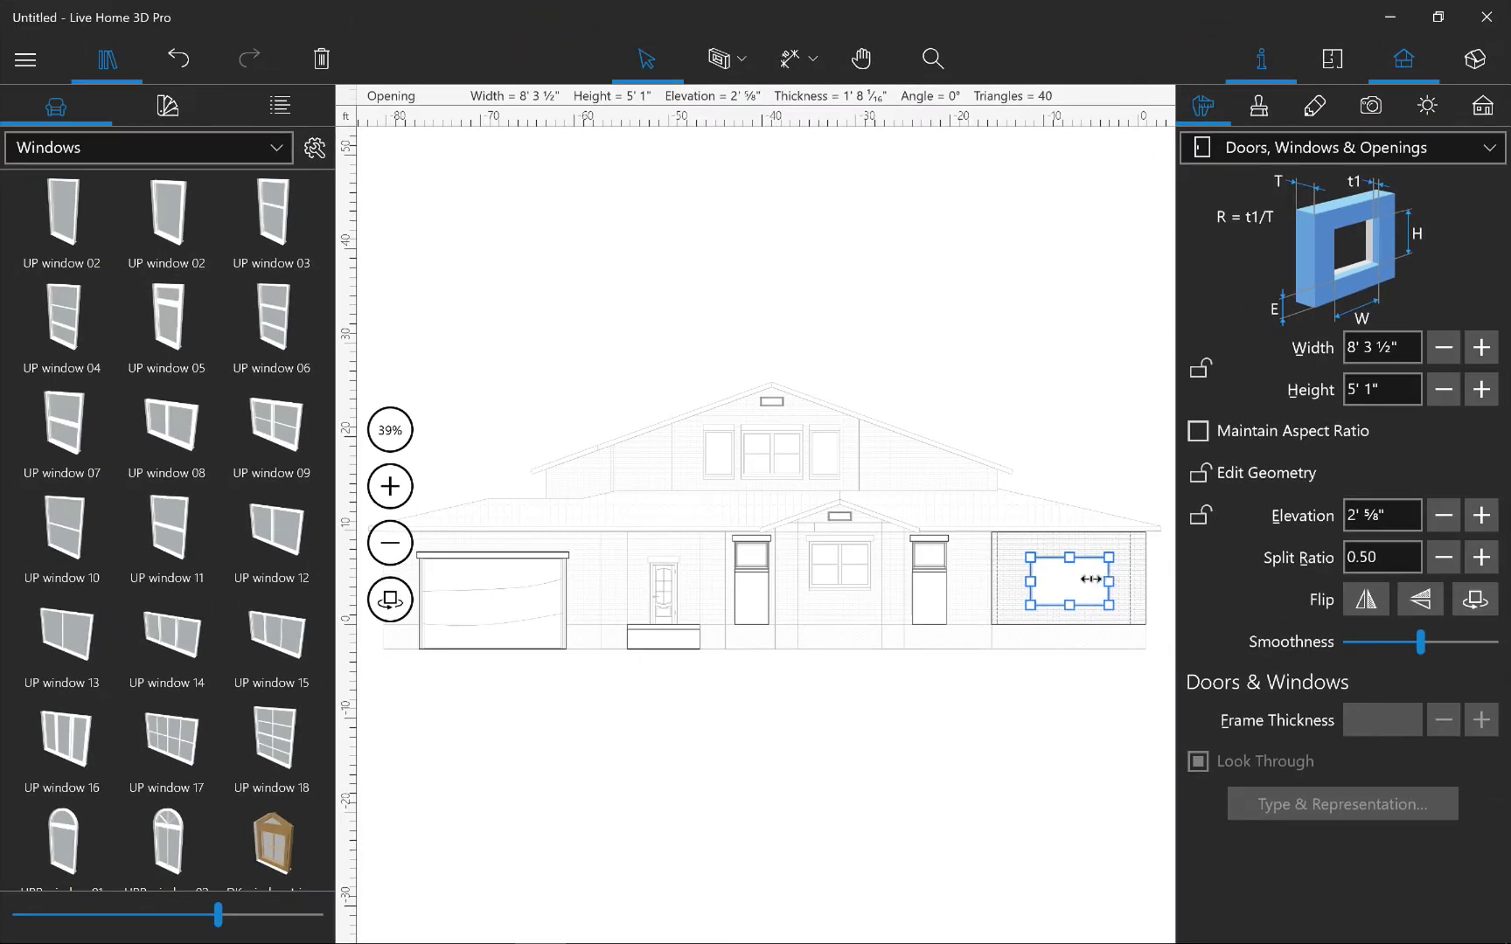
{"action": "left_click_drag", "start_coordinate": [1092, 579], "coordinate": [1073, 584]}
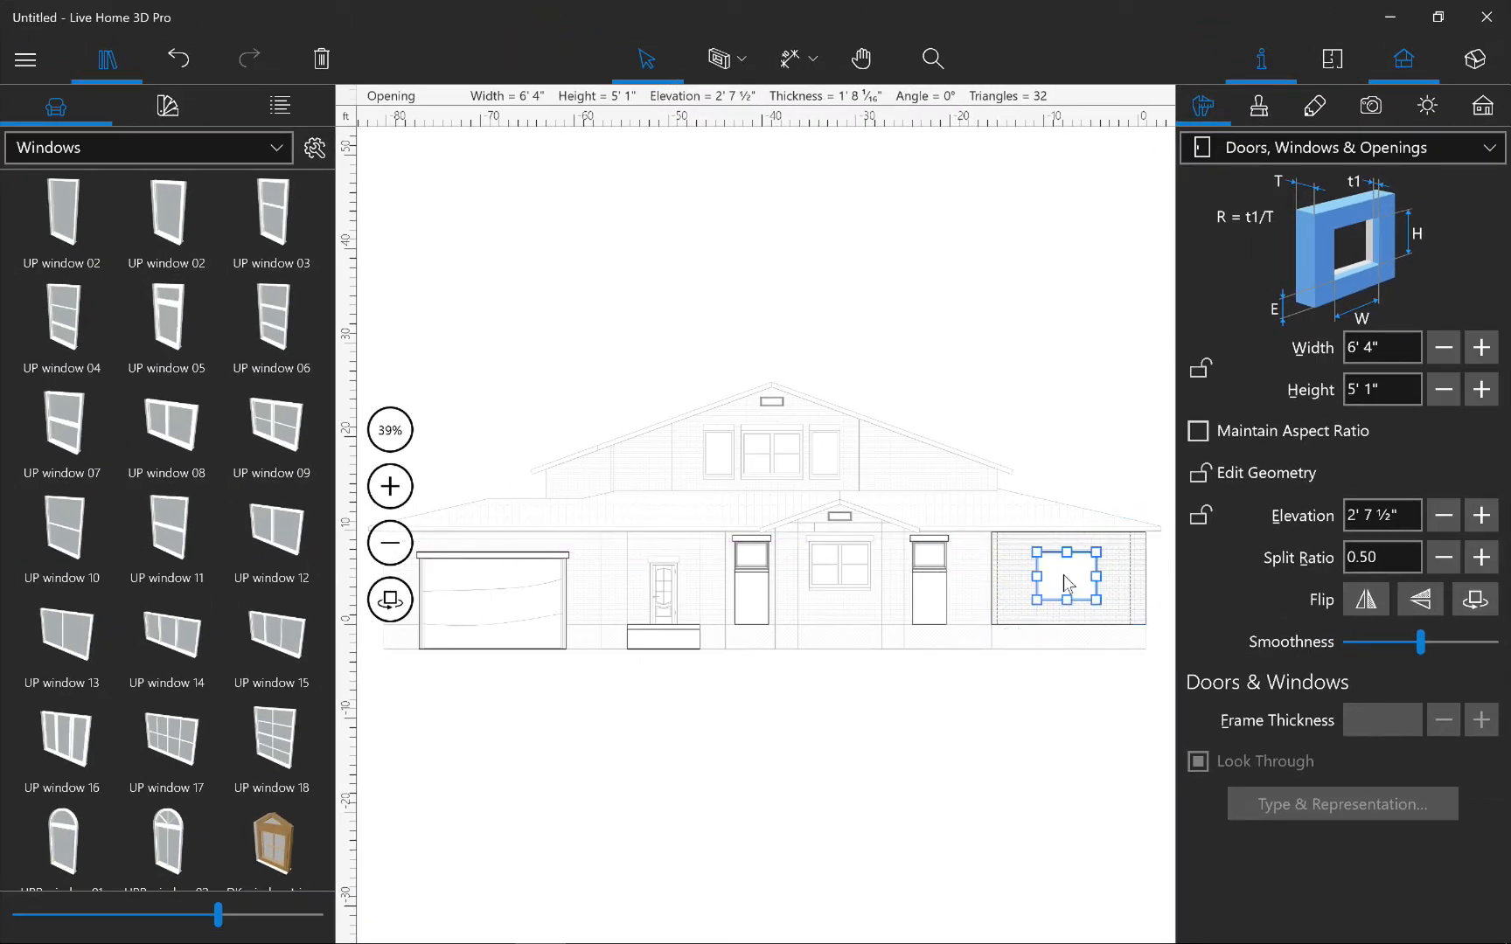
{"action": "key", "text": "Delete"}
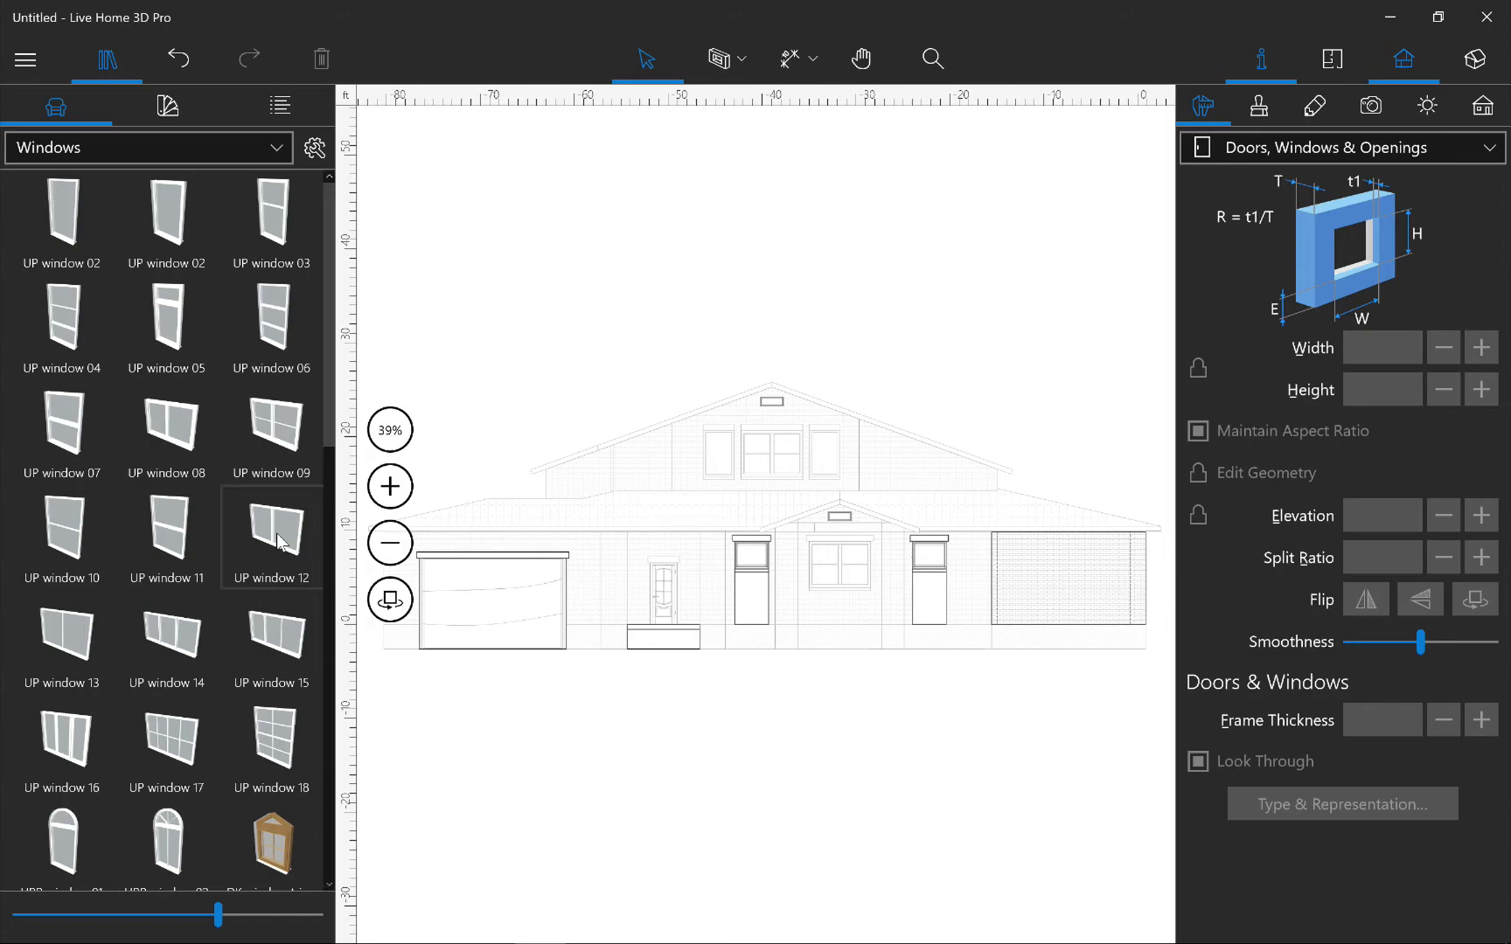
Place the UP window 12 into the right wall section and position it
{"action": "left_click", "coordinate": [1054, 580]}
{"action": "left_click_drag", "start_coordinate": [1051, 574], "coordinate": [1066, 579]}
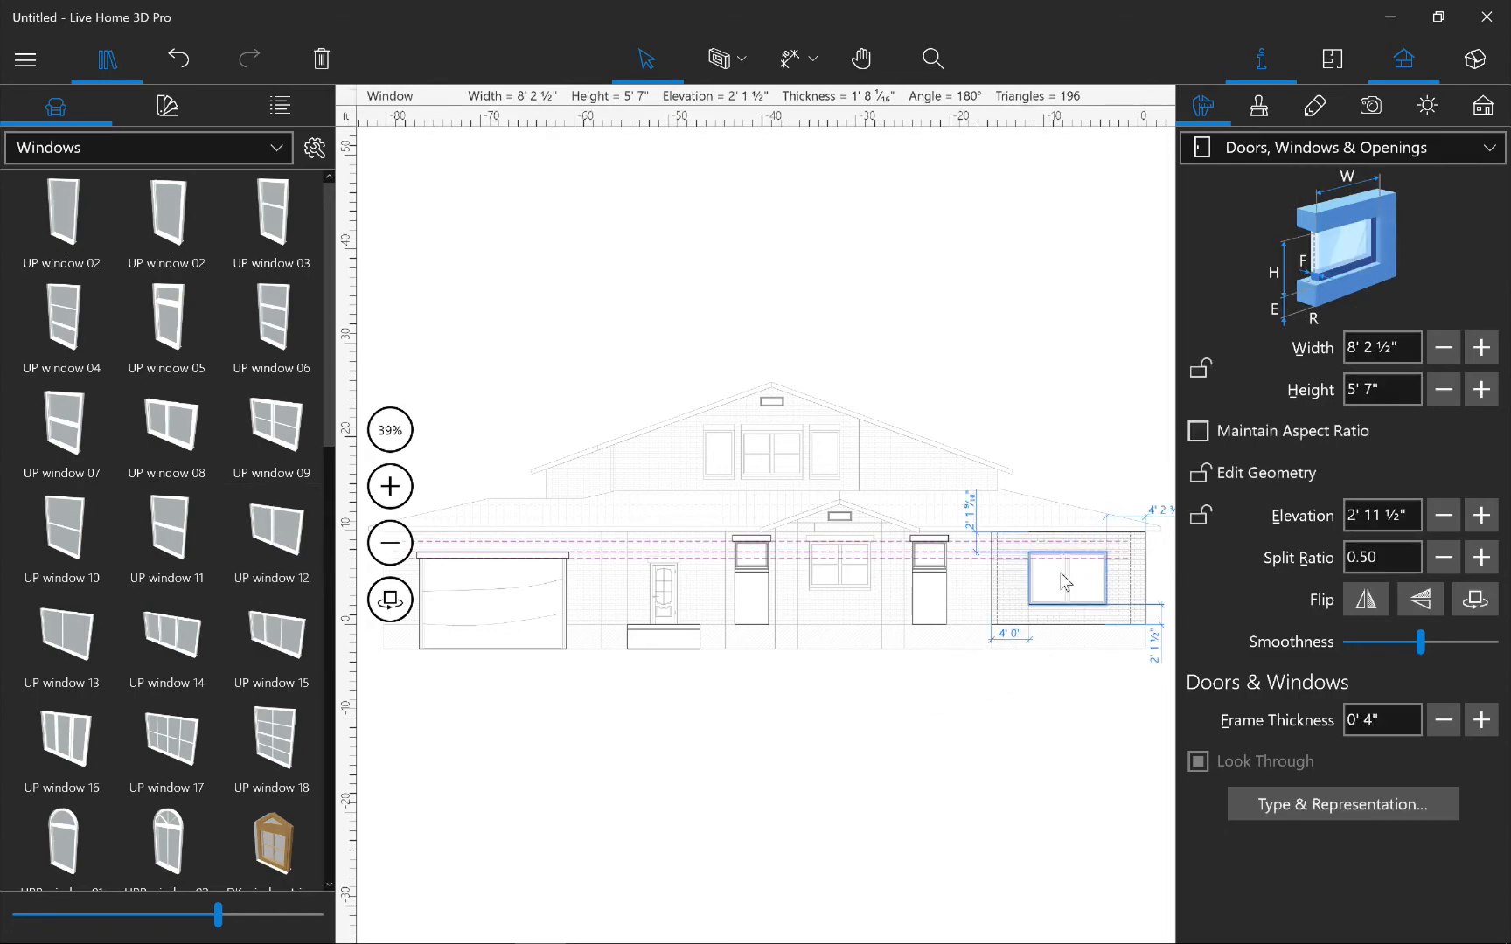
{"action": "left_click", "coordinate": [1095, 453]}
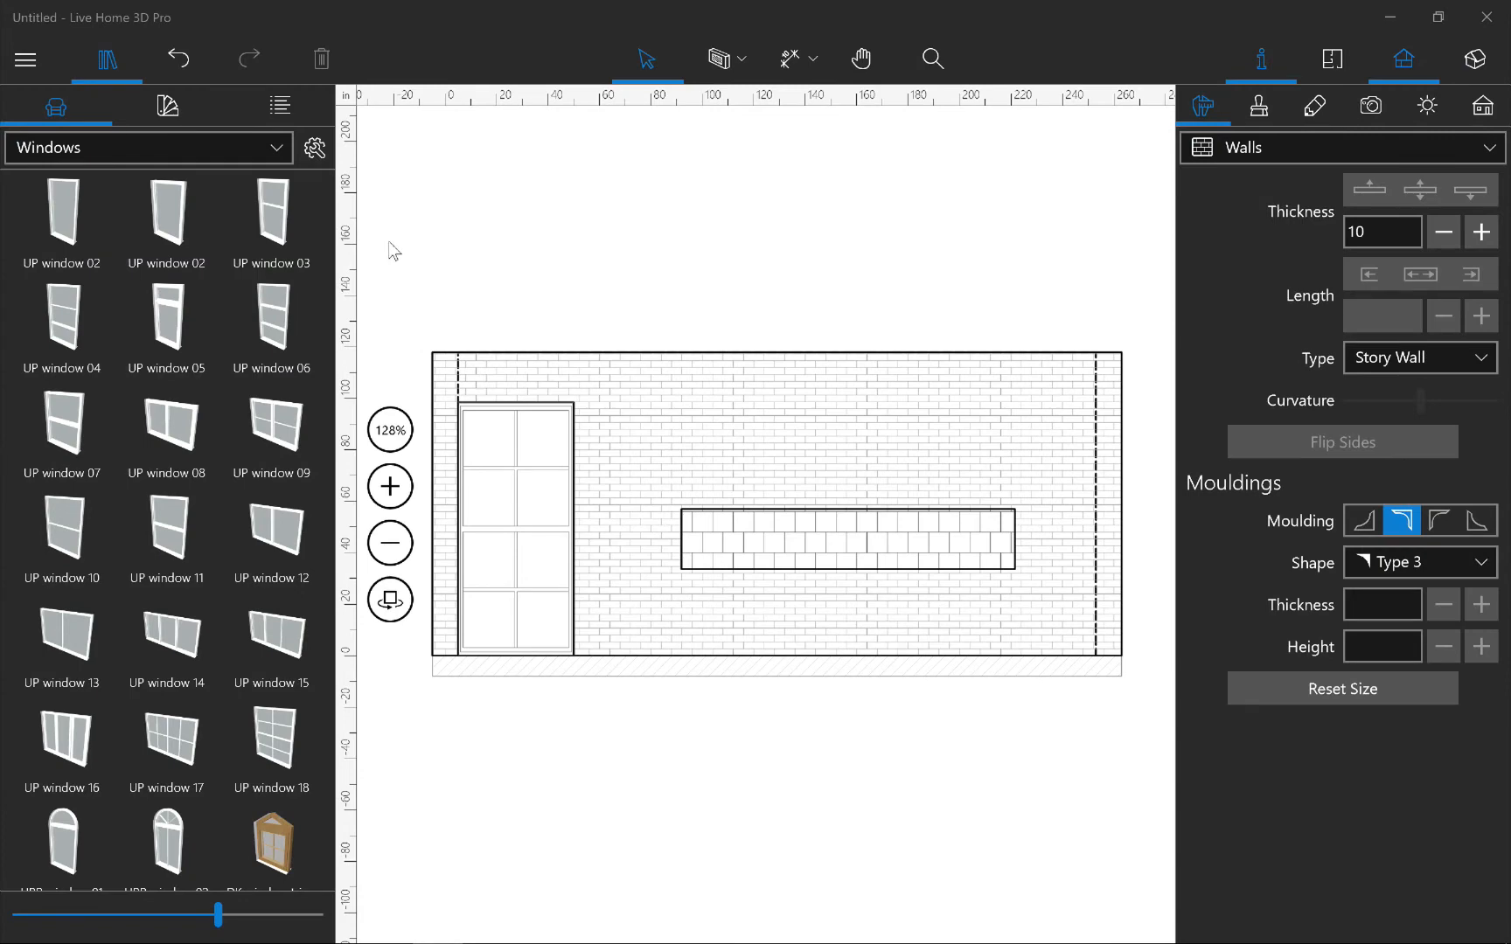
Enable Show Adjacent Furniture in Elevation 2D View in the 2D settings
{"action": "left_click", "coordinate": [25, 59]}
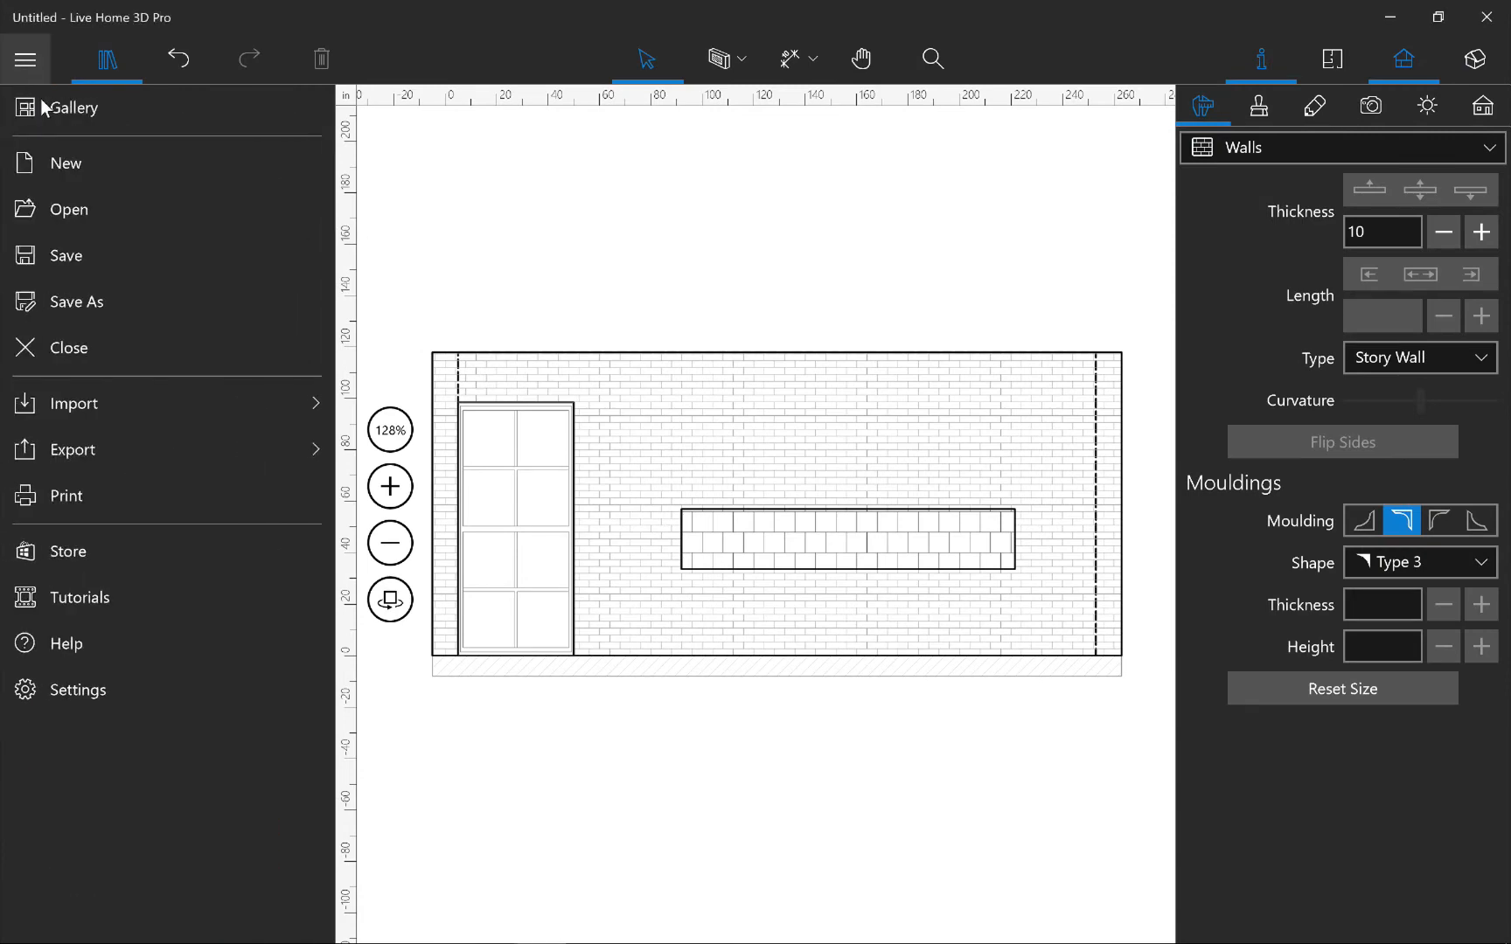
{"action": "left_click", "coordinate": [108, 689]}
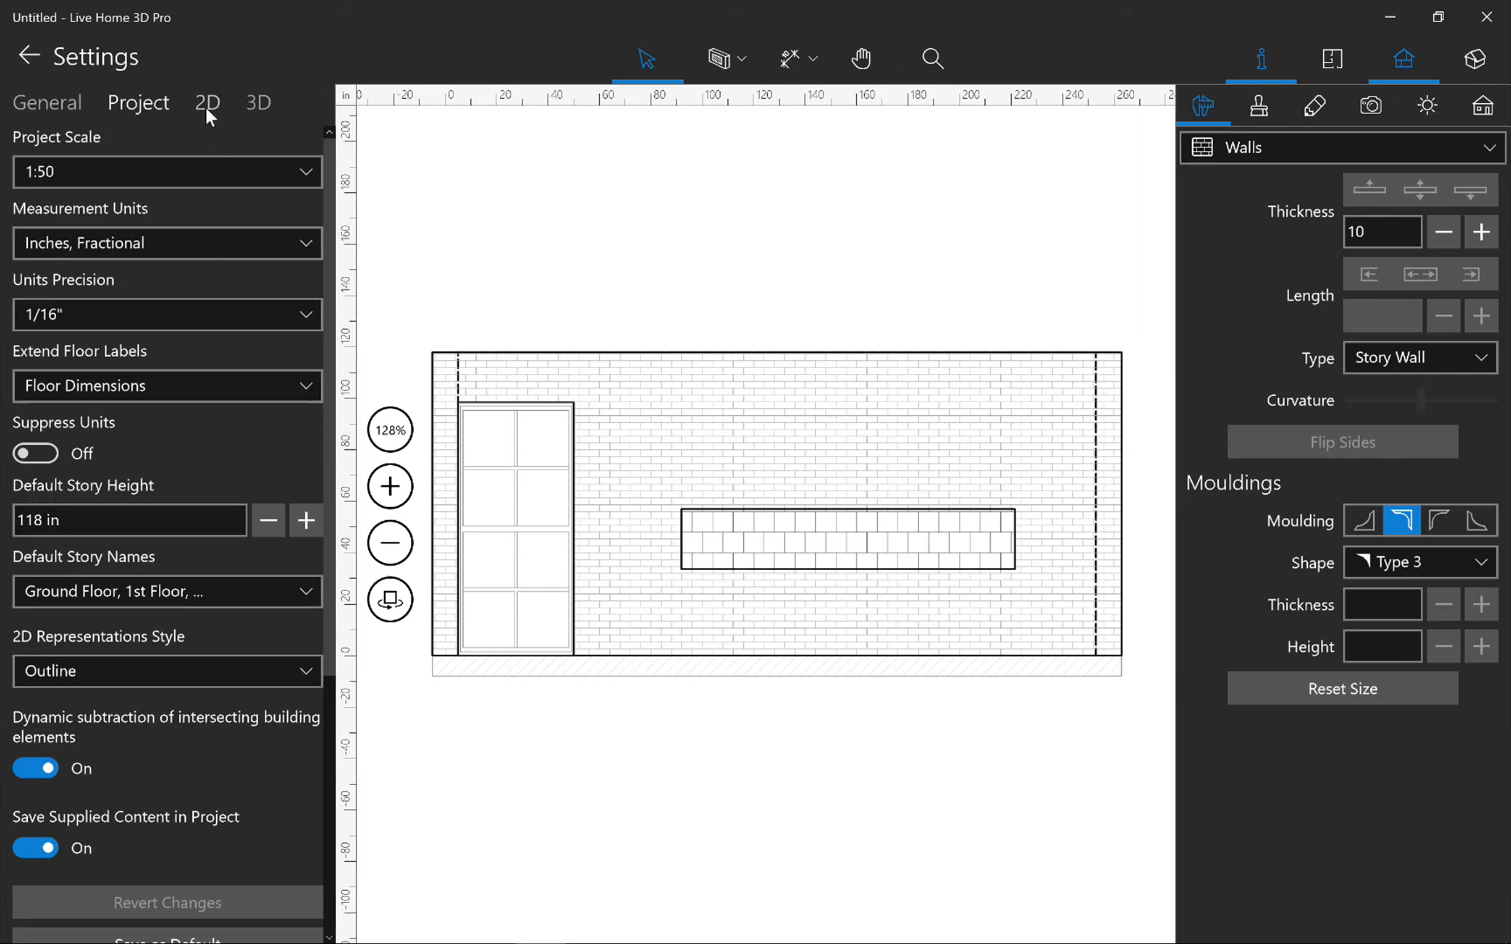
{"action": "left_click", "coordinate": [206, 103]}
{"action": "scroll", "coordinate": [207, 501], "scroll_direction": "down", "scroll_amount": 2}
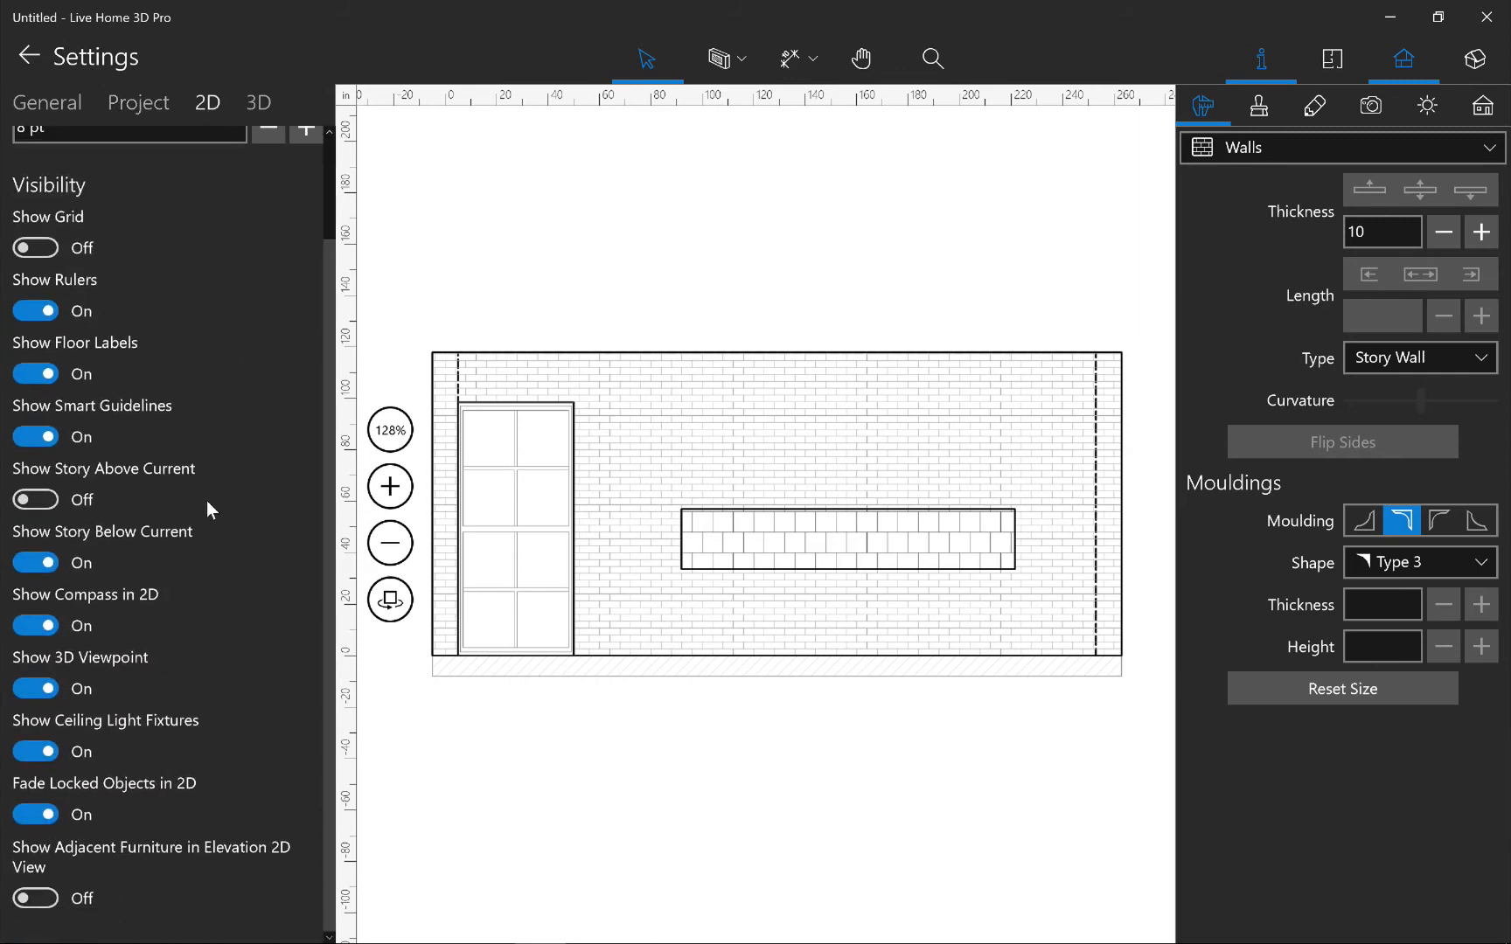
{"action": "left_click", "coordinate": [36, 898]}
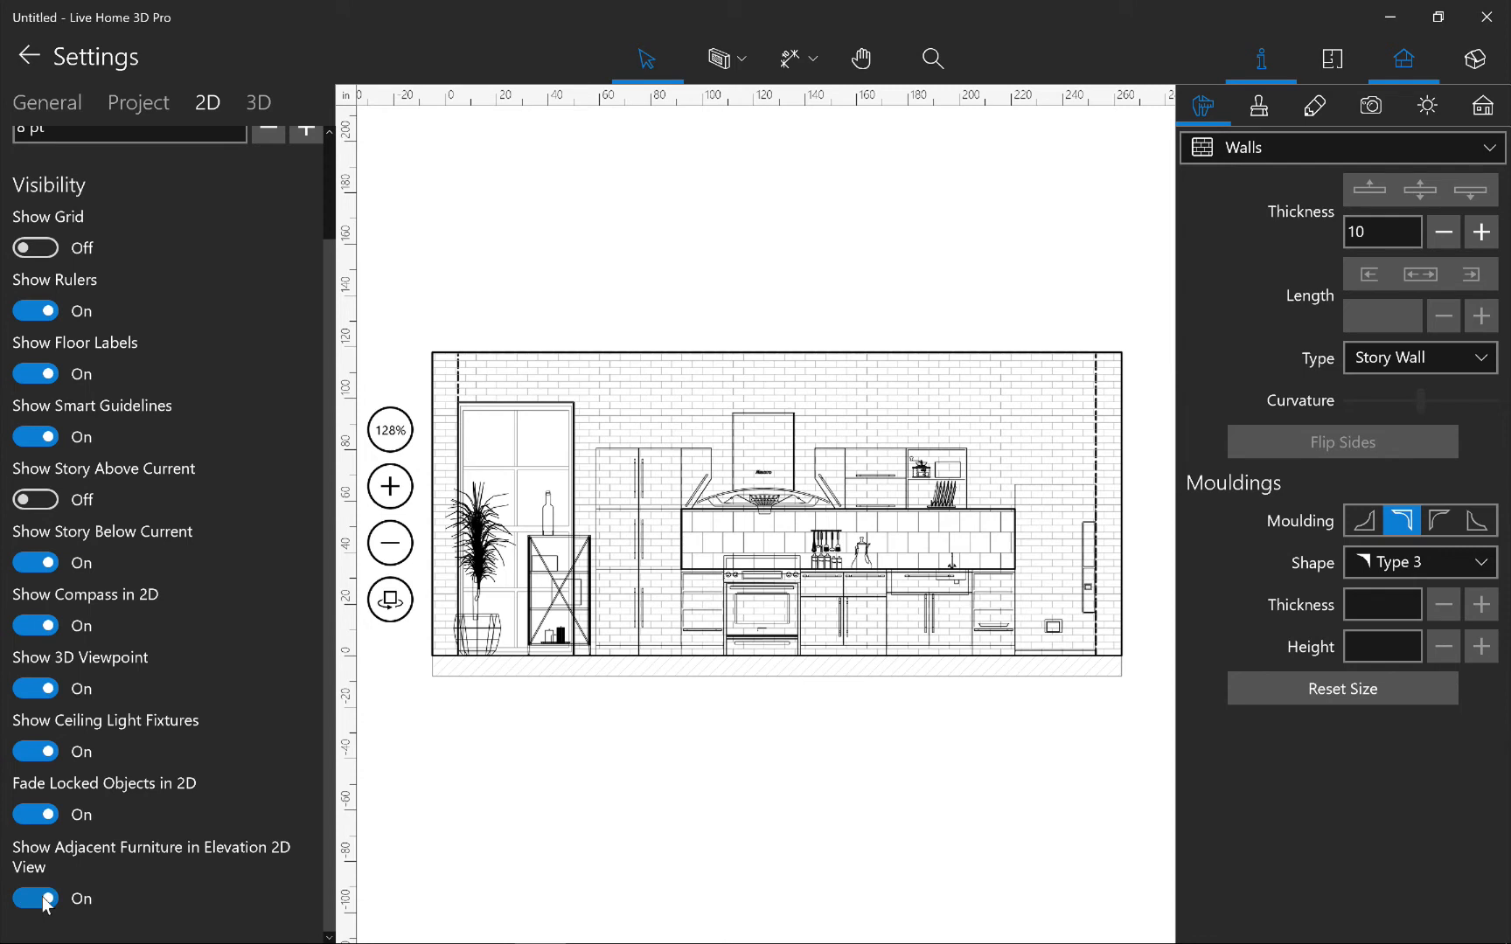
{"action": "key", "text": "Escape"}
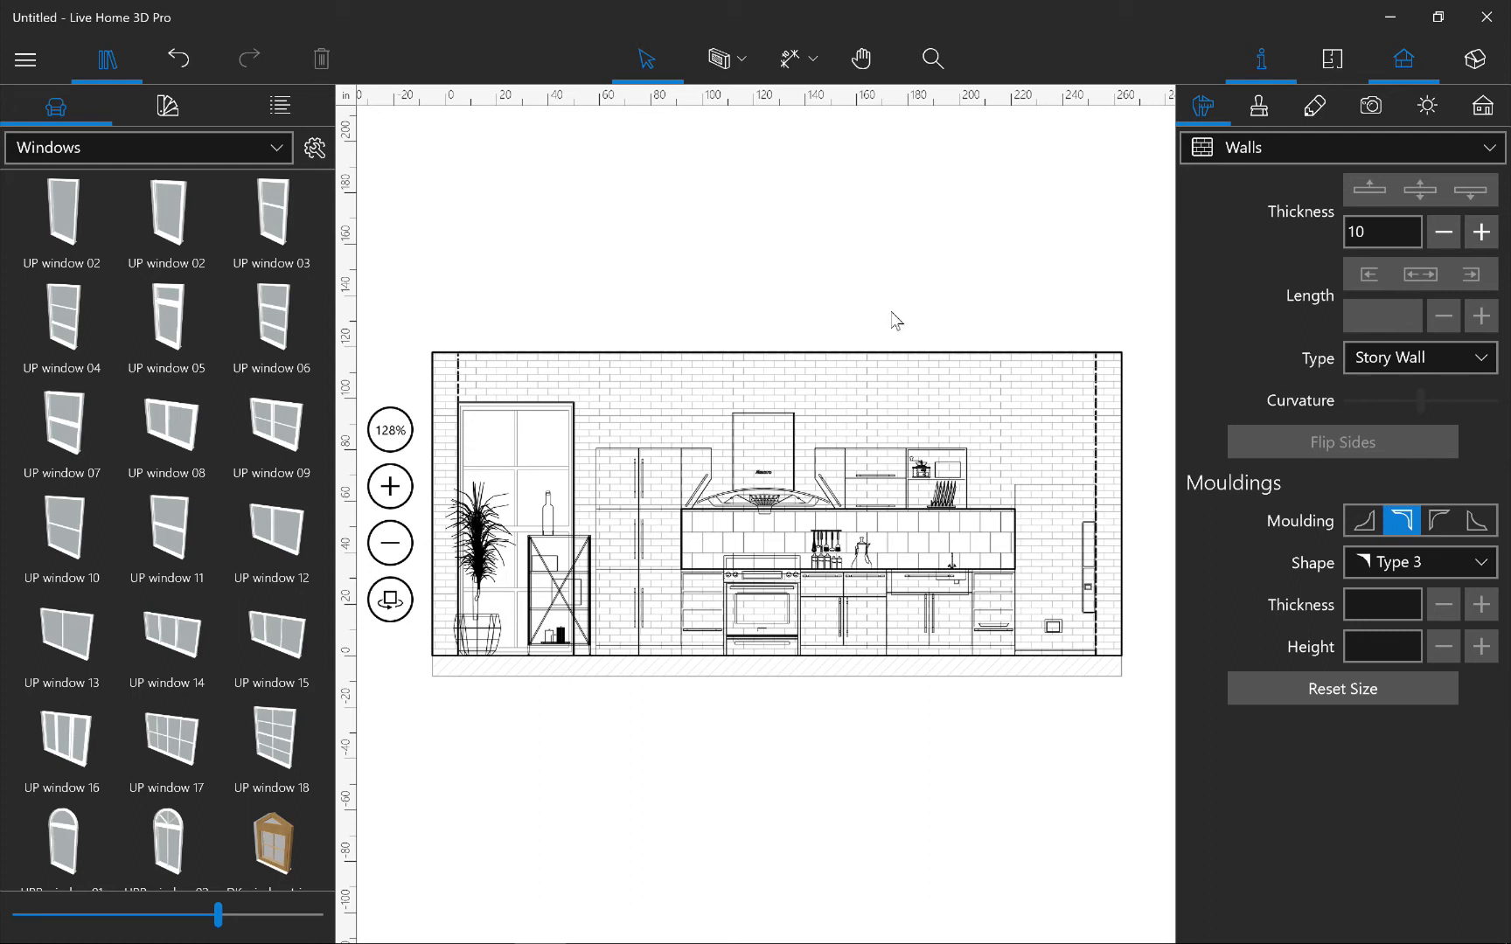
Uncheck Hatch for the kitchen wall's drawing style, then select the garage and upper gable walls
{"action": "left_click", "coordinate": [907, 386]}
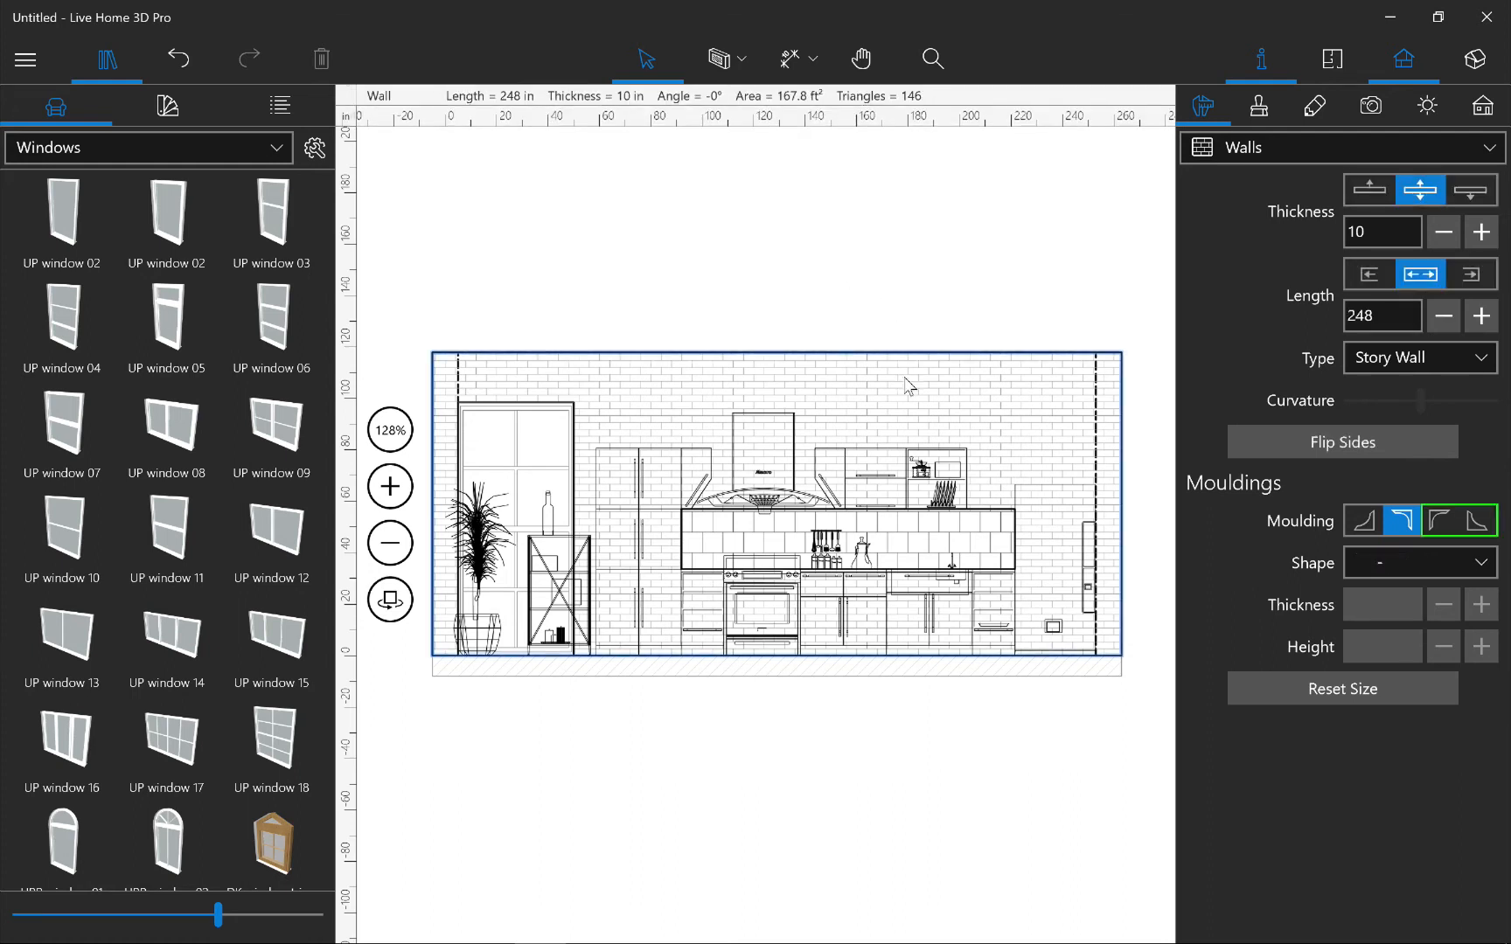
{"action": "left_click", "coordinate": [1314, 107]}
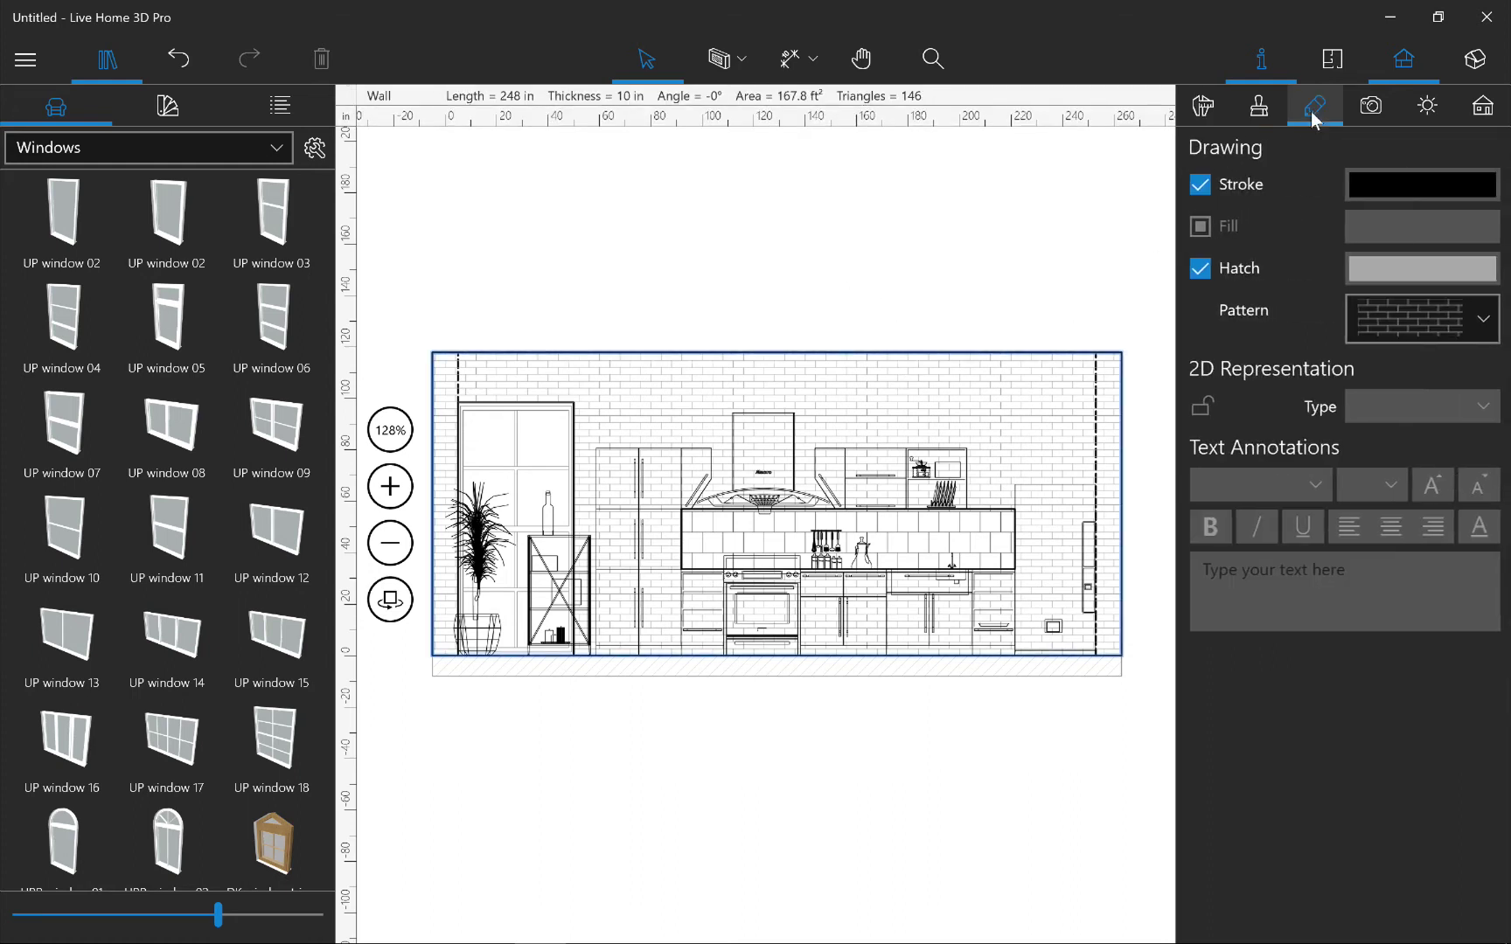
{"action": "left_click", "coordinate": [1198, 270]}
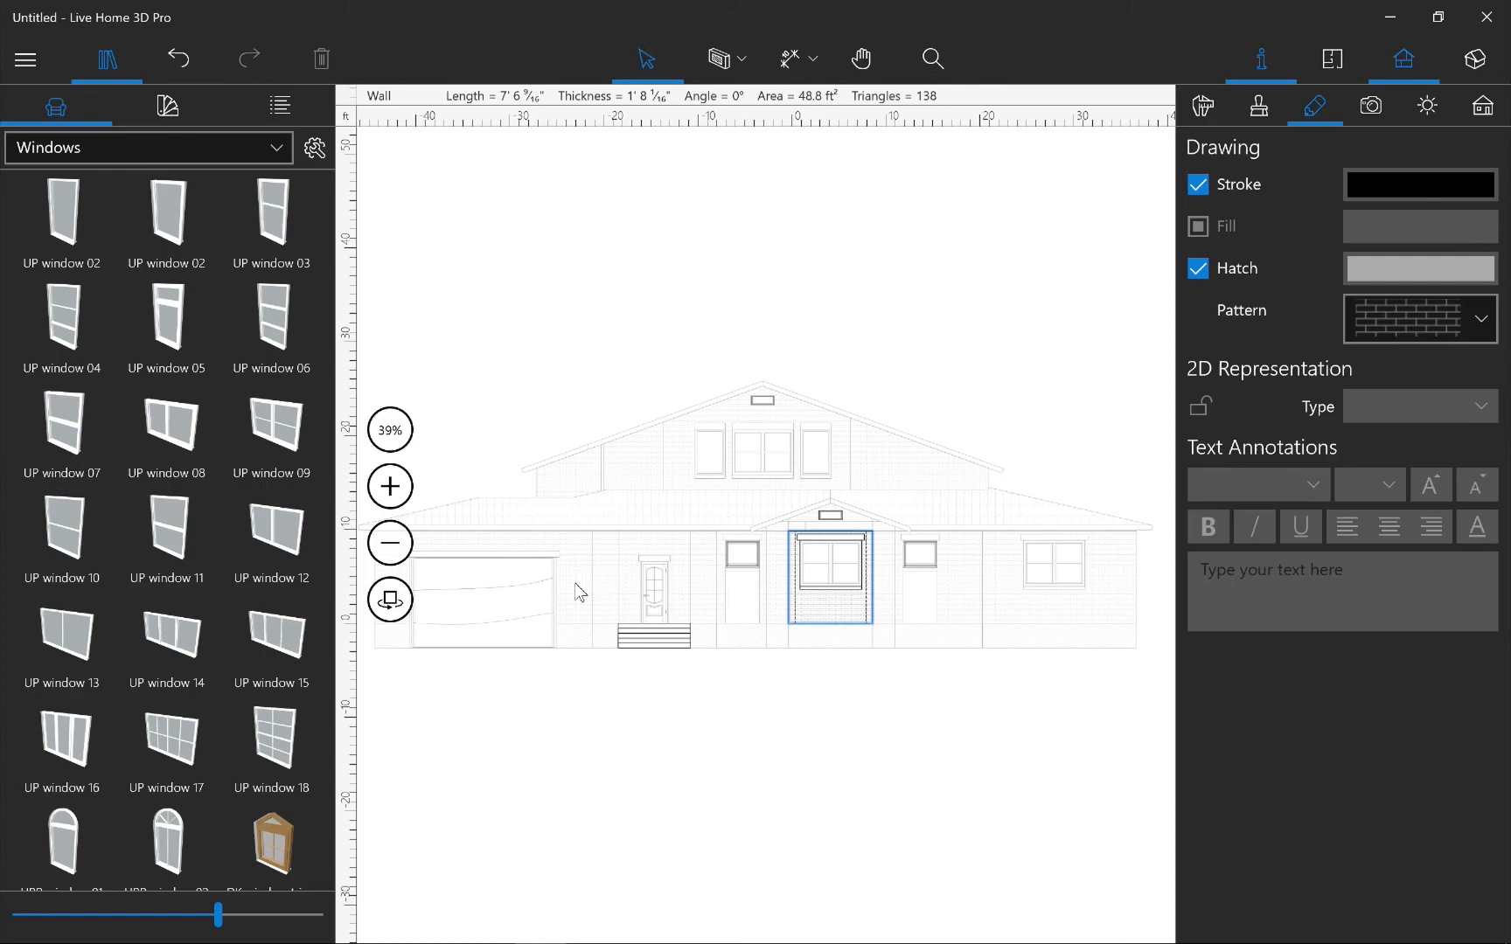
{"action": "left_click", "coordinate": [578, 591]}
{"action": "left_click", "coordinate": [683, 471]}
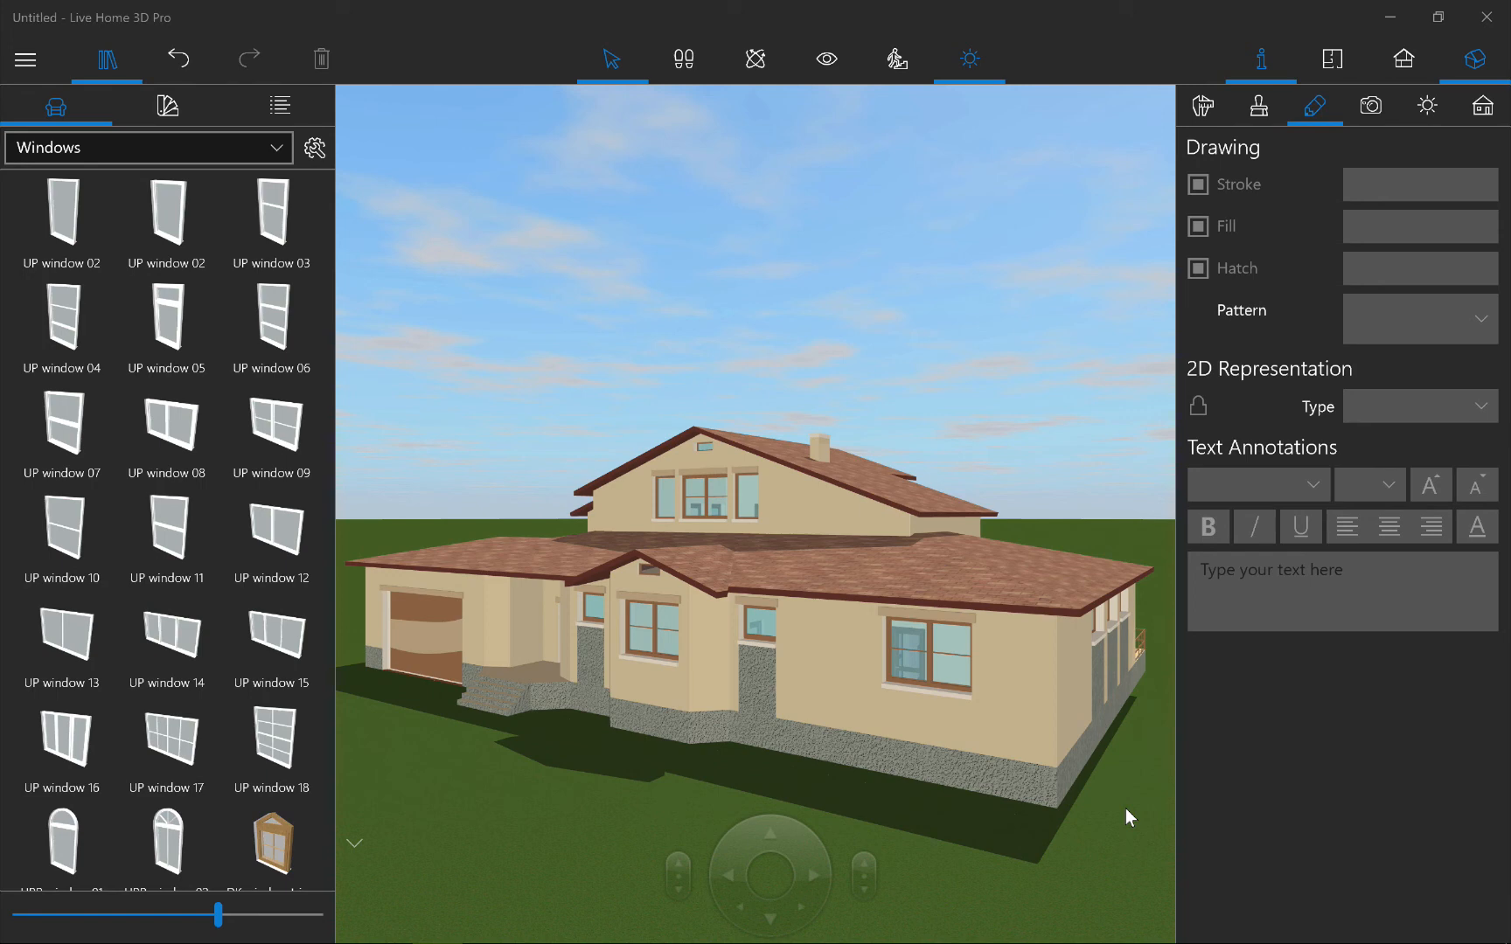
Select the roof plane above the large-window side wall and show it in 2D elevation
{"action": "left_click", "coordinate": [1030, 703]}
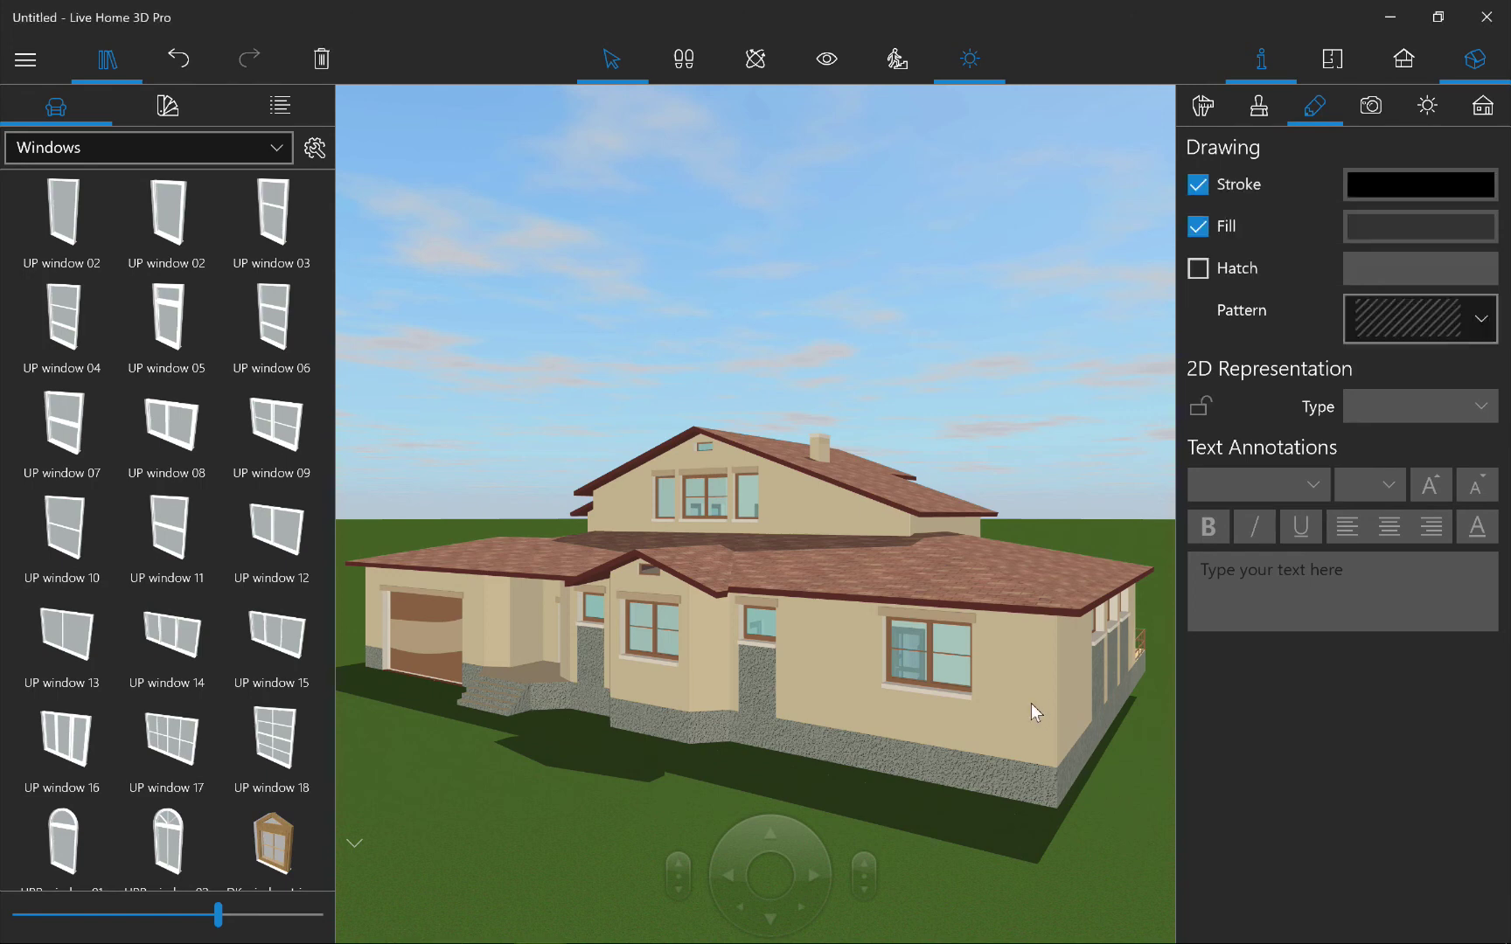
{"action": "left_click", "coordinate": [958, 578]}
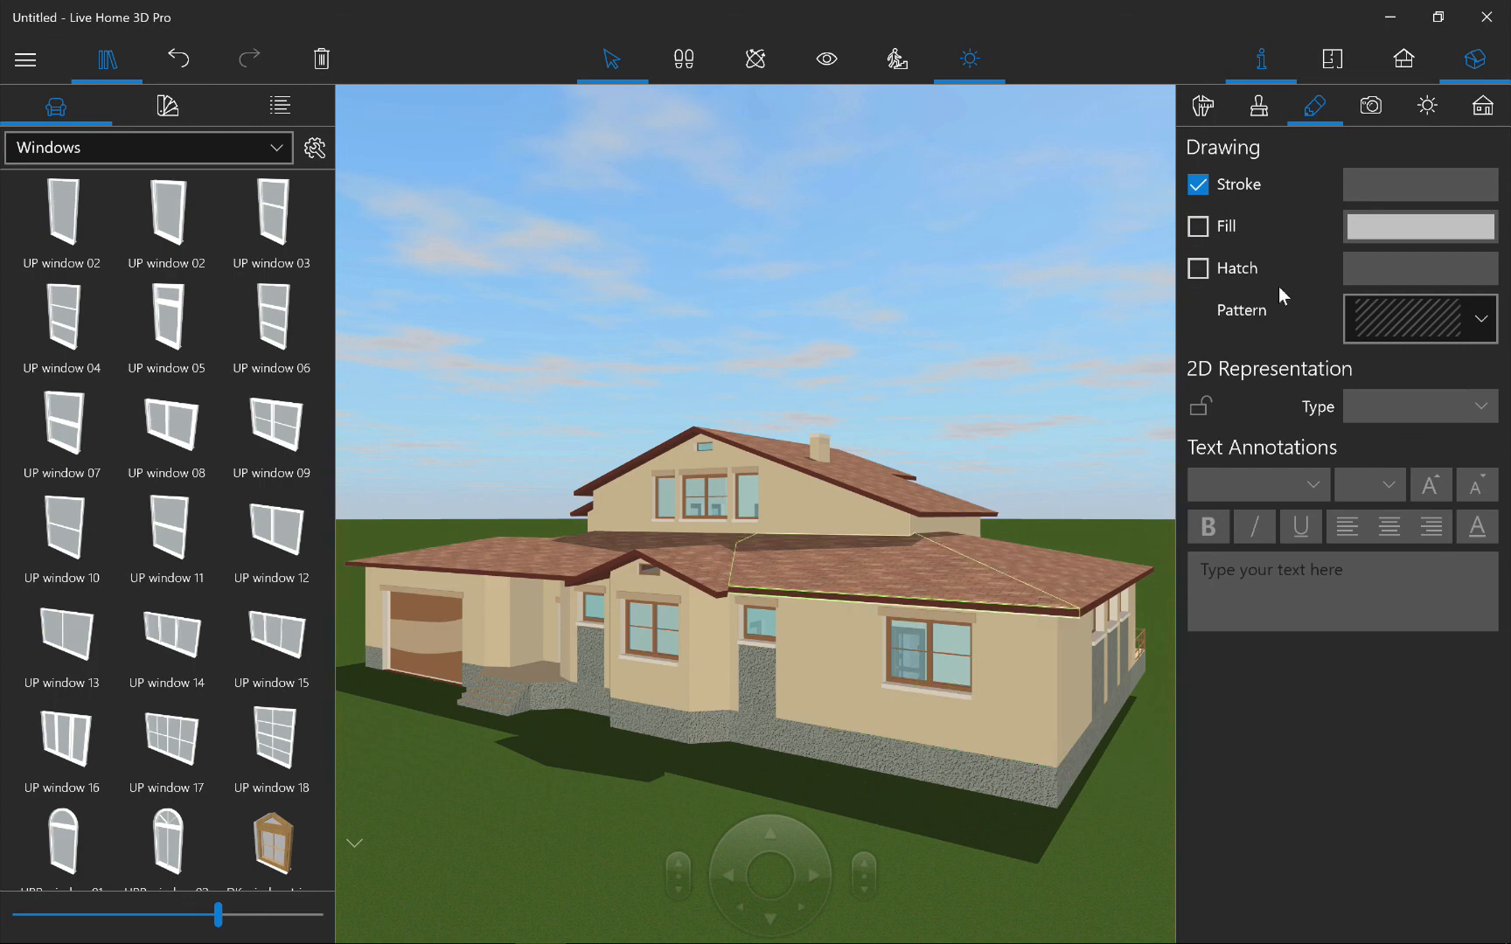
{"action": "left_click", "coordinate": [1404, 59]}
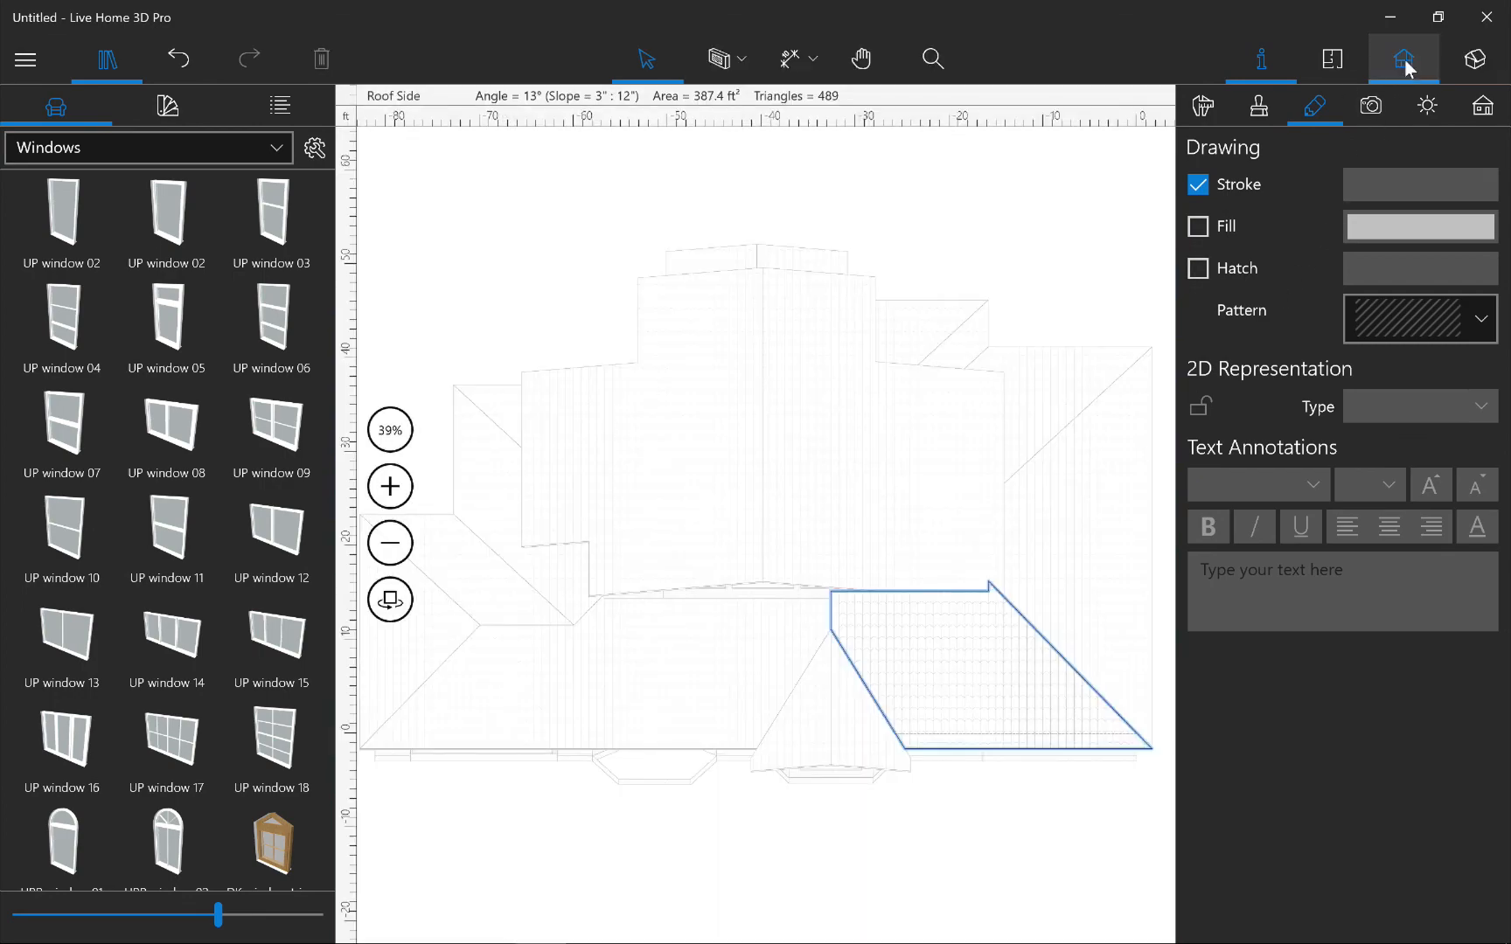